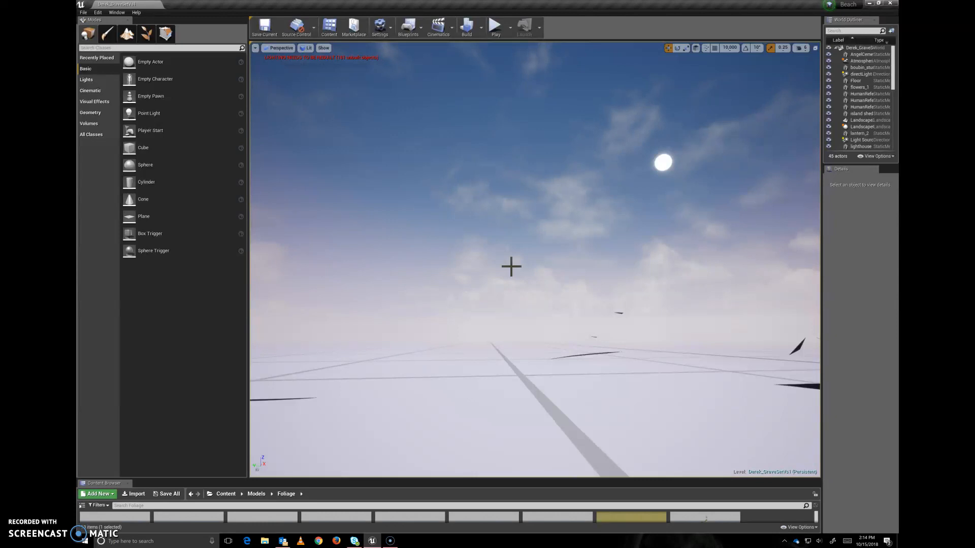
Create a new level from the Default template
click(83, 12)
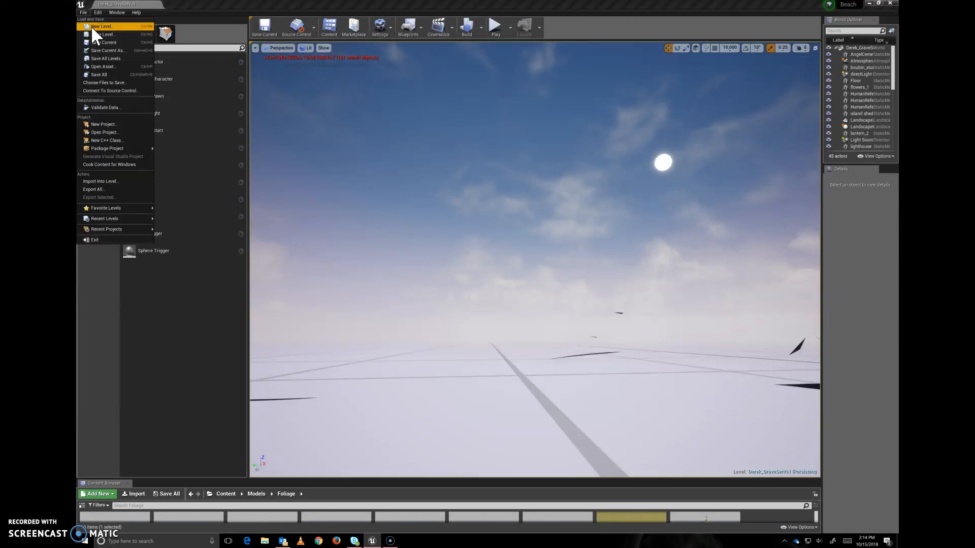
click(114, 26)
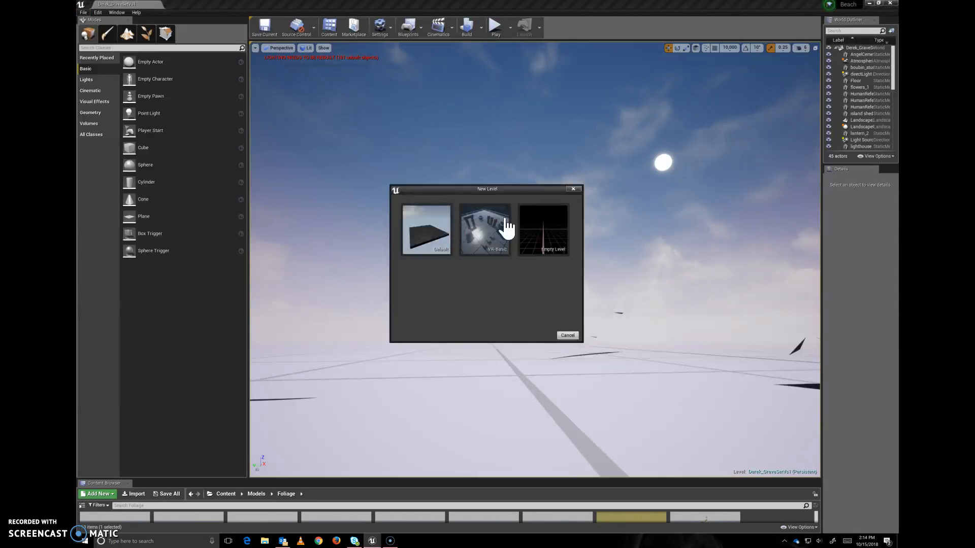
click(429, 246)
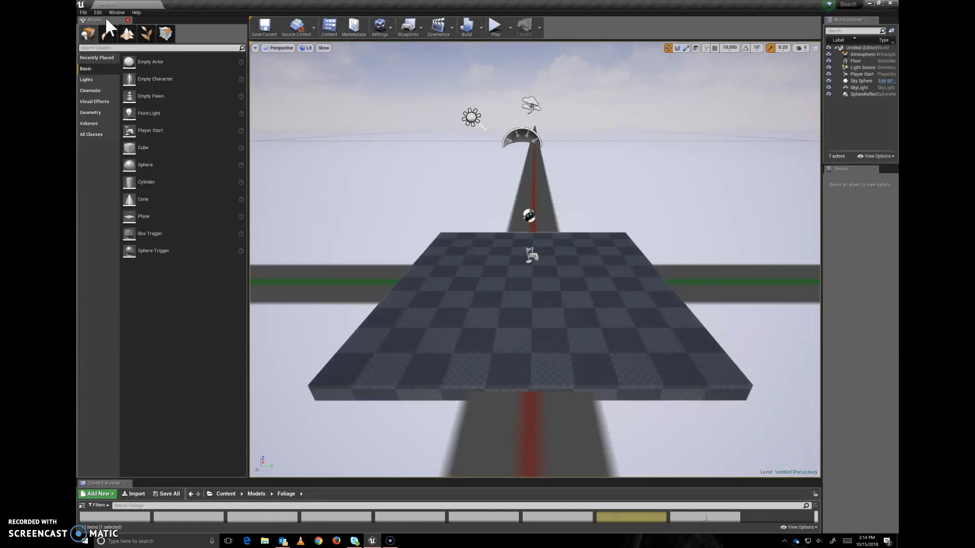
Save the new level as LandscapeDemo in the Content folder
click(83, 14)
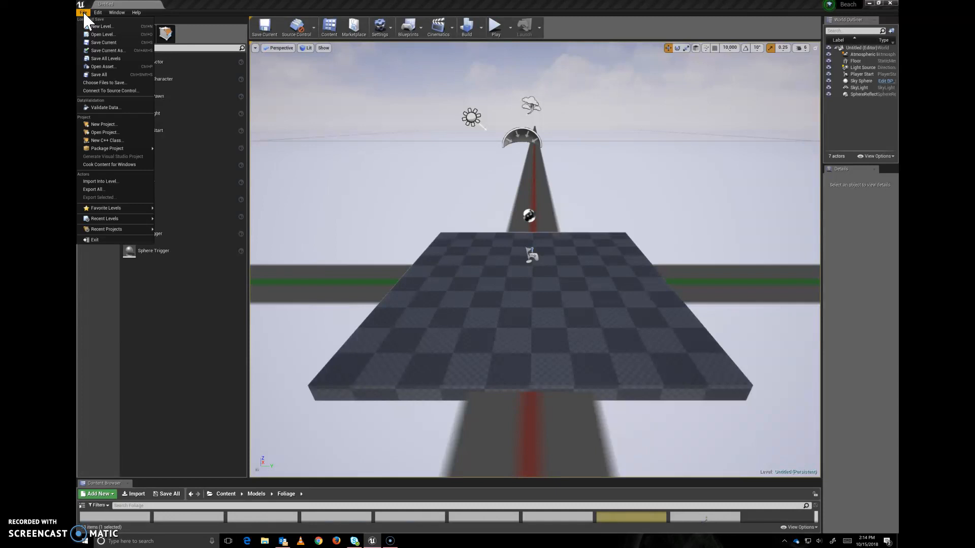
click(108, 49)
click(352, 378)
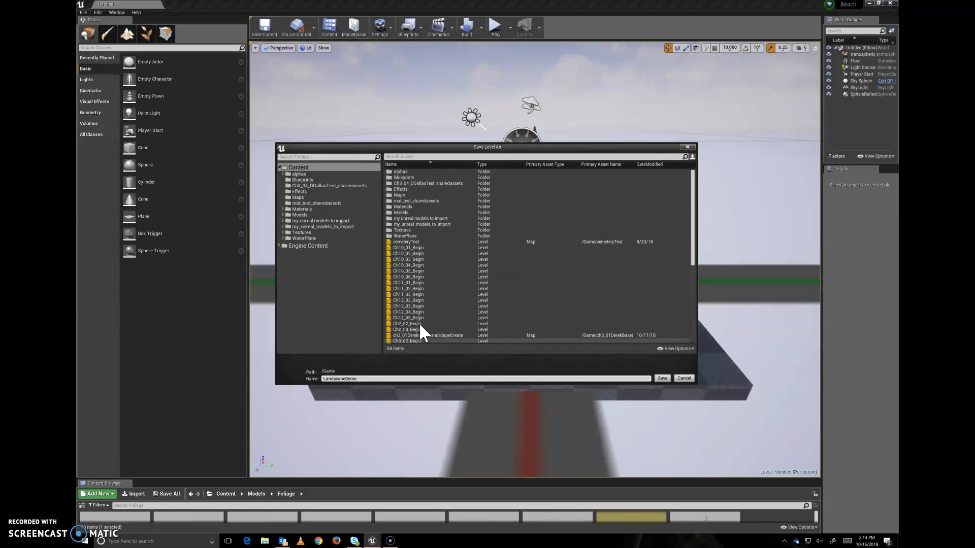
click(663, 377)
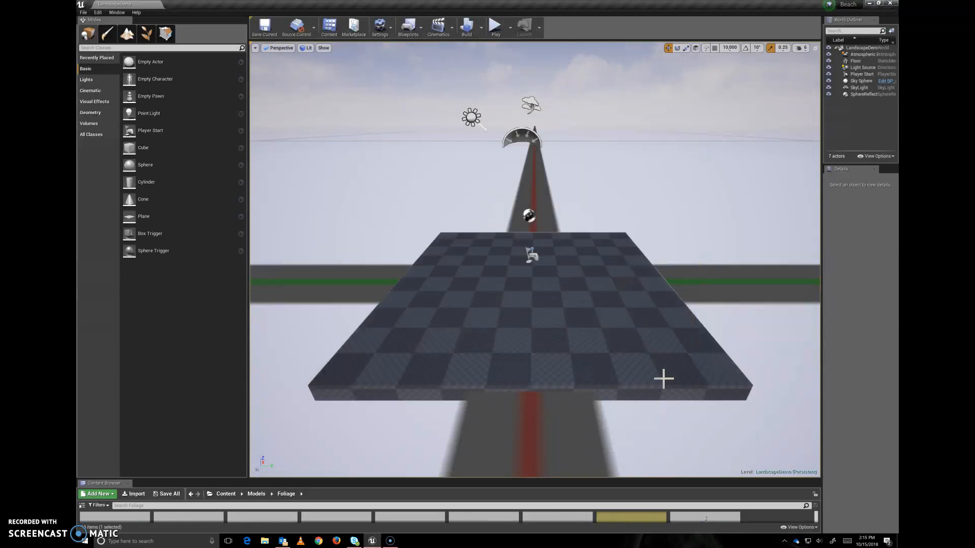
Start a new landscape in Landscape mode and set its section size to 31x31 quads
alt+drag(625, 343, 622, 396)
alt+right_drag(622, 344, 657, 344)
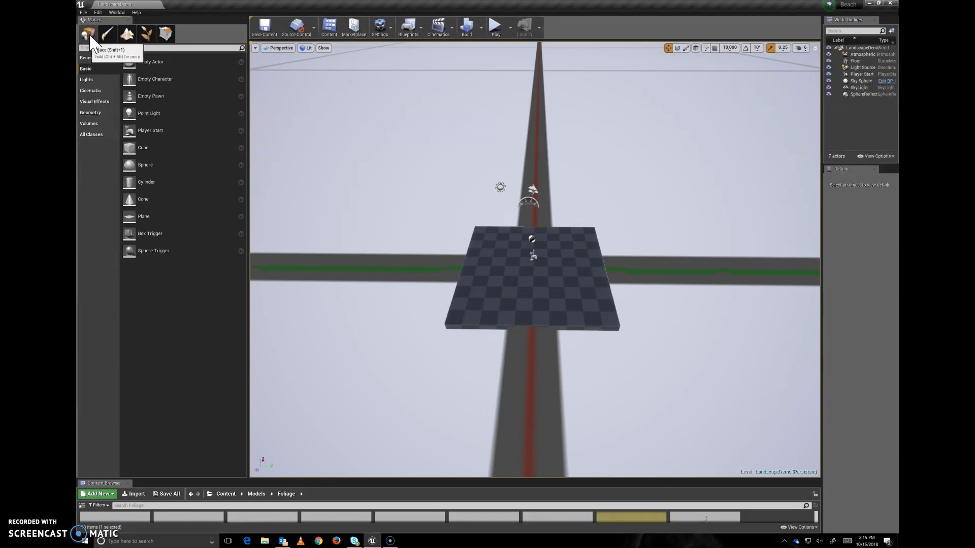
click(127, 35)
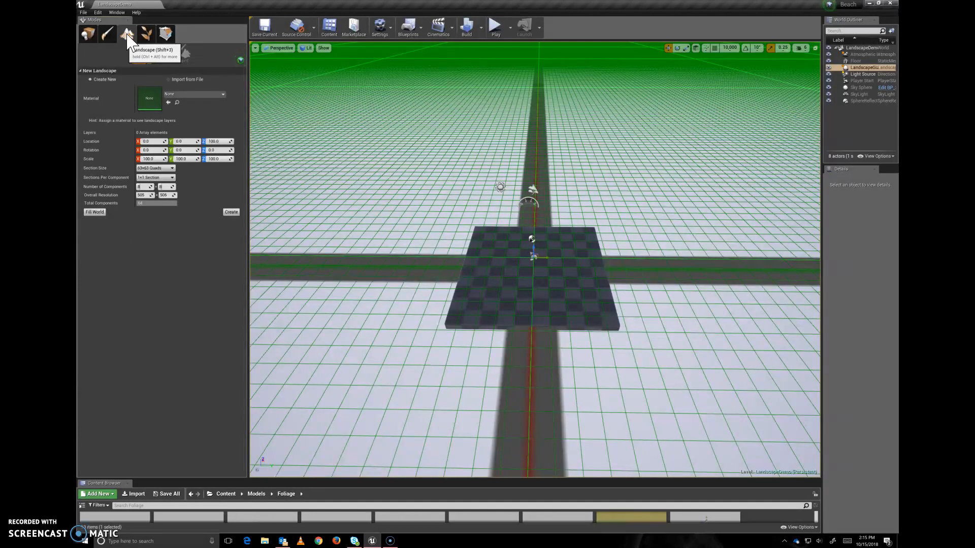
scroll(556, 157, down, 3)
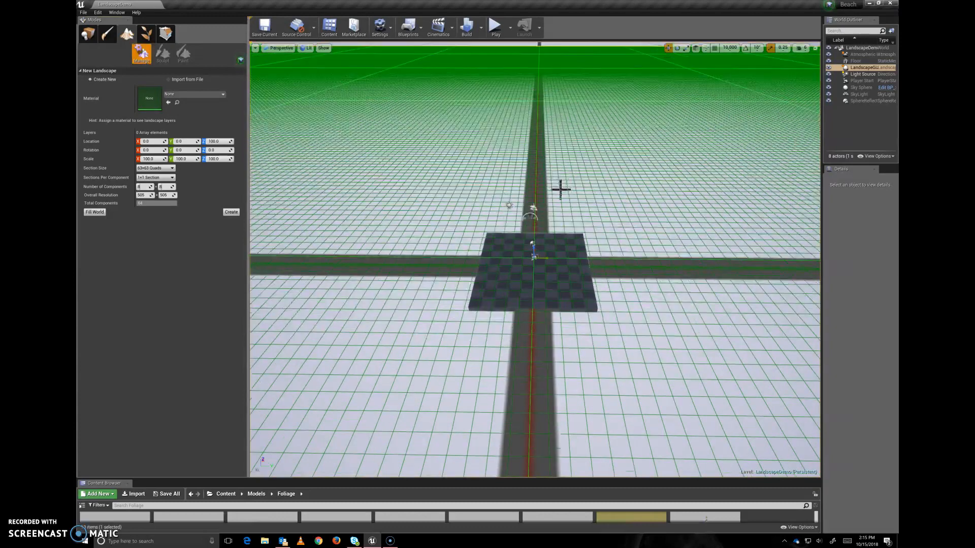
scroll(563, 191, down, 6)
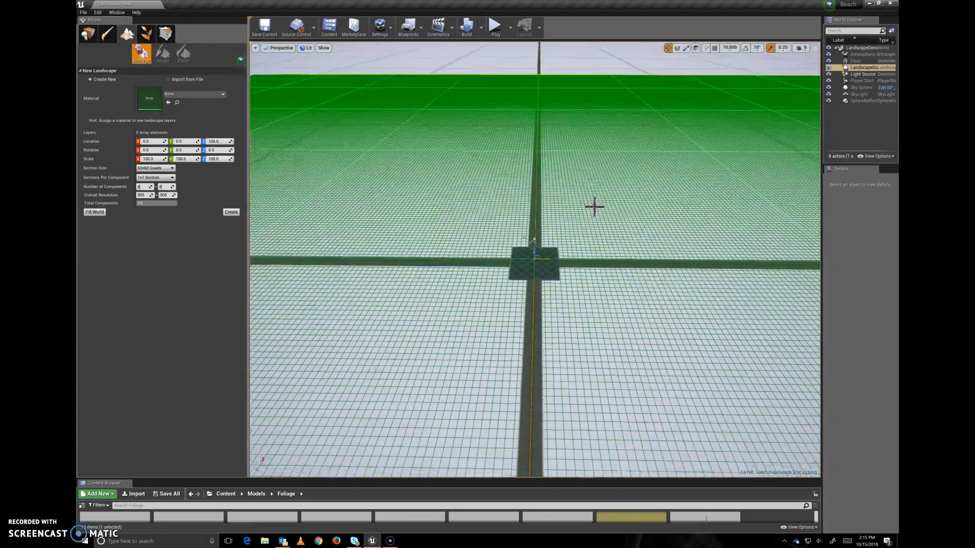
scroll(594, 210, down, 5)
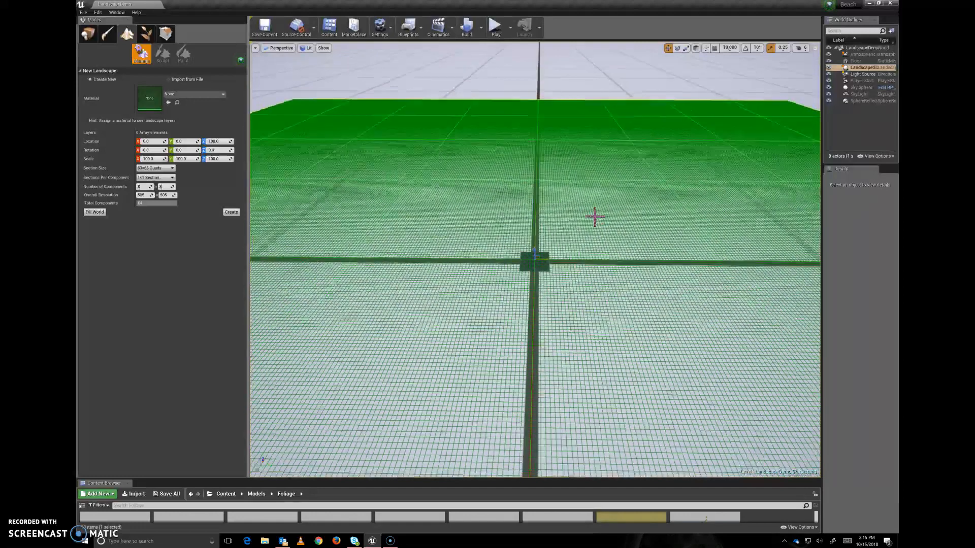
scroll(595, 217, down, 1)
scroll(543, 283, up, 2)
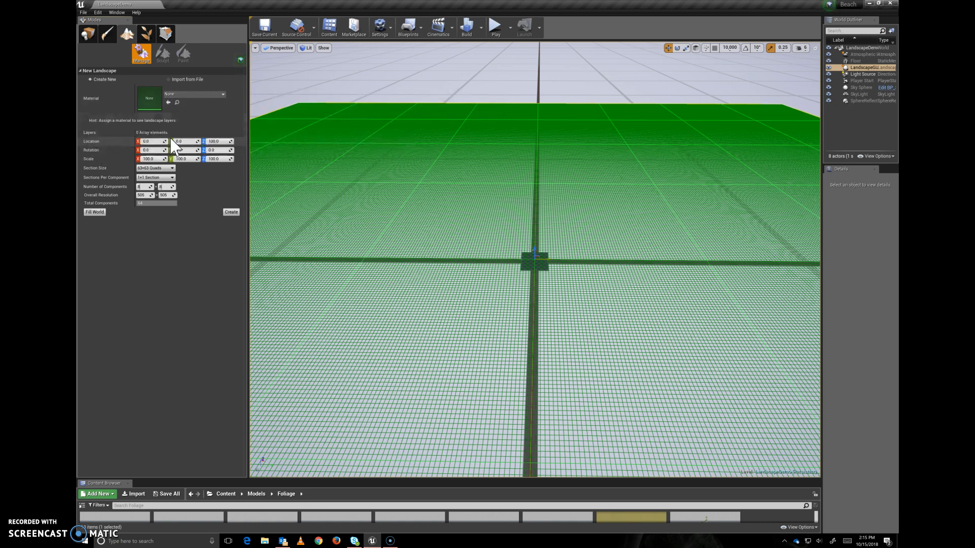
click(170, 167)
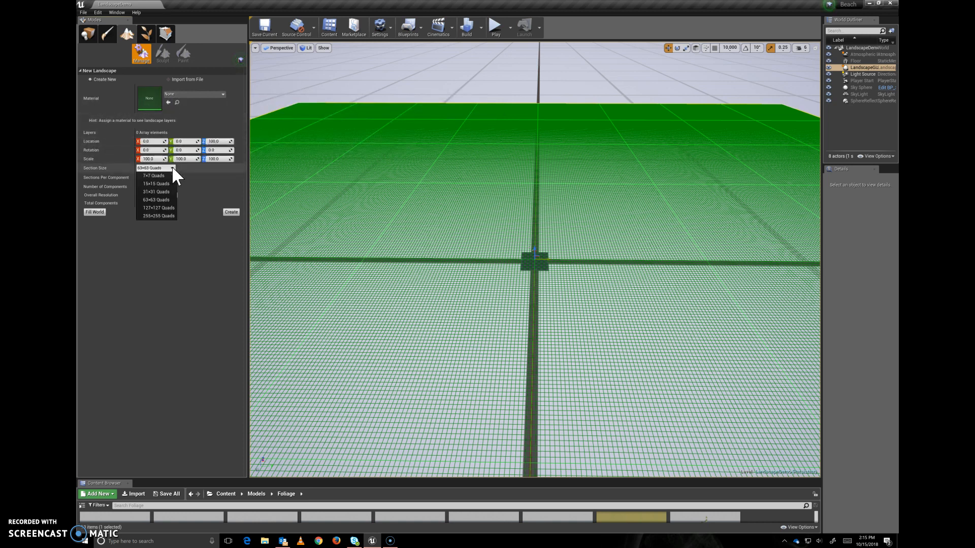
click(156, 192)
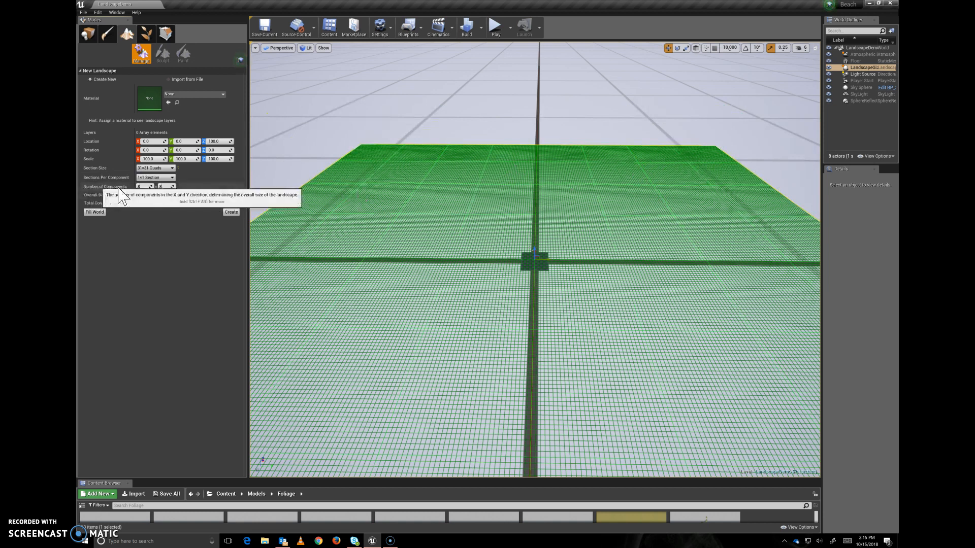
Set the landscape's number of components to 10 x 15 and create the landscape
click(162, 187)
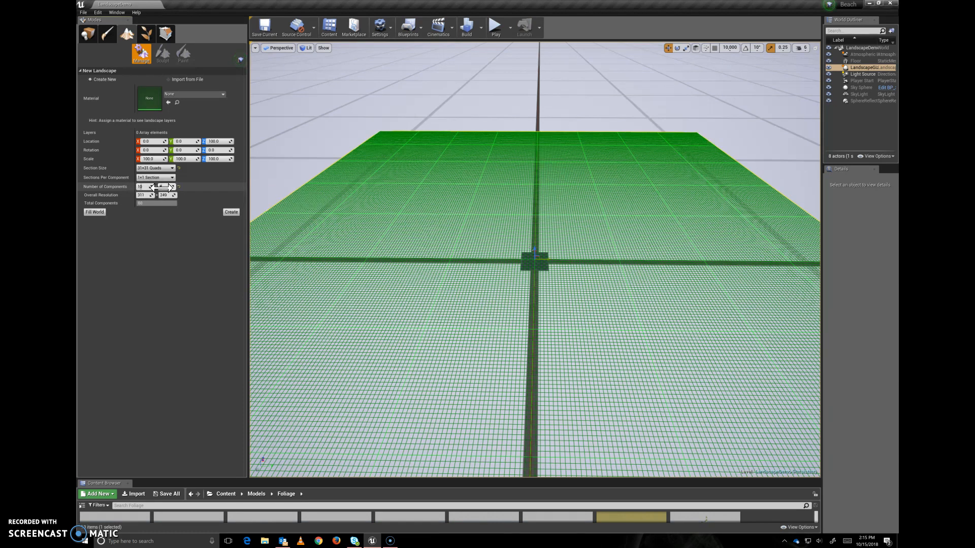
drag(163, 187, 366, 190)
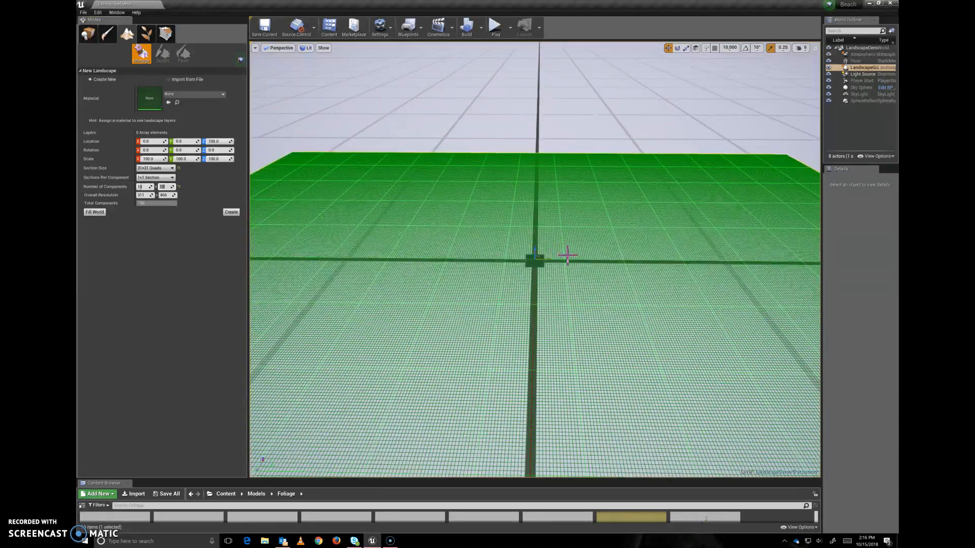
scroll(567, 255, down, 4)
scroll(598, 264, down, 5)
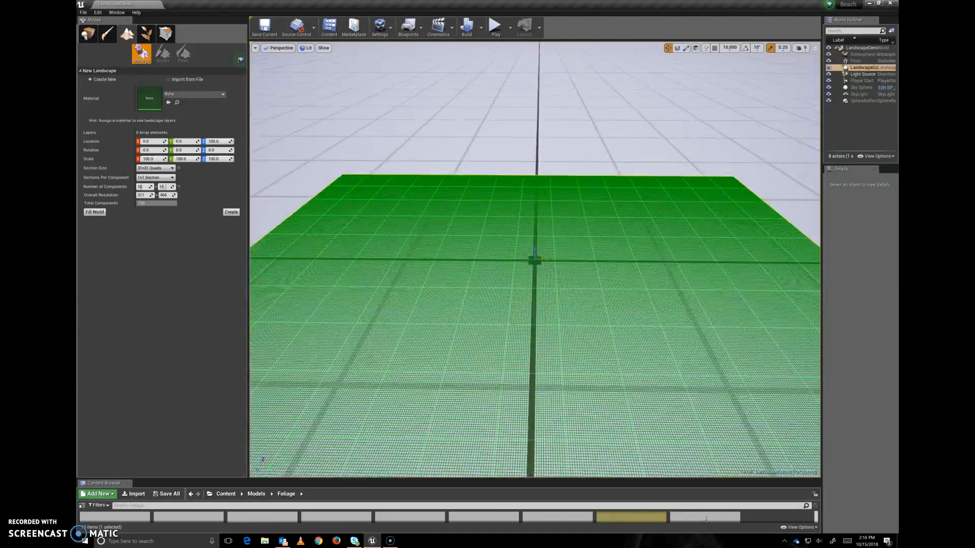
scroll(435, 237, down, 2)
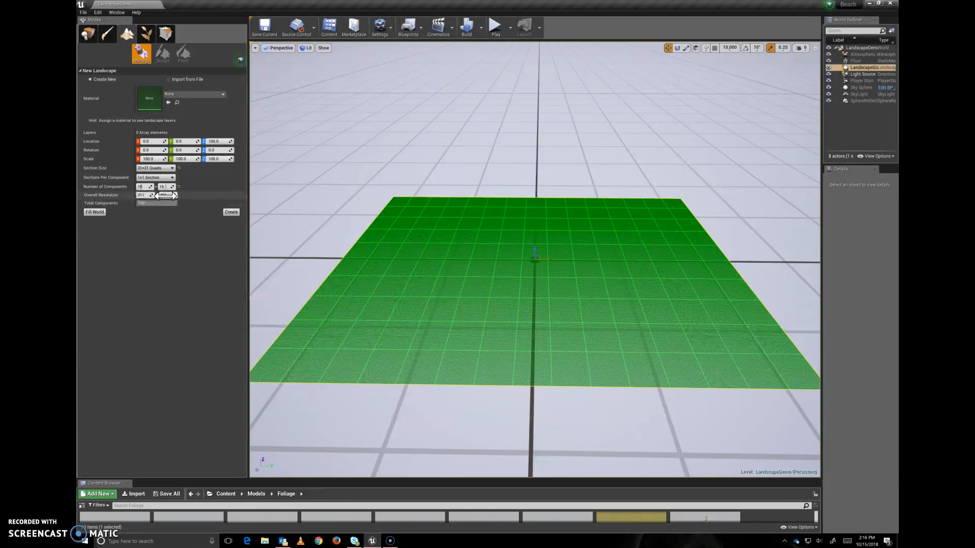
click(231, 212)
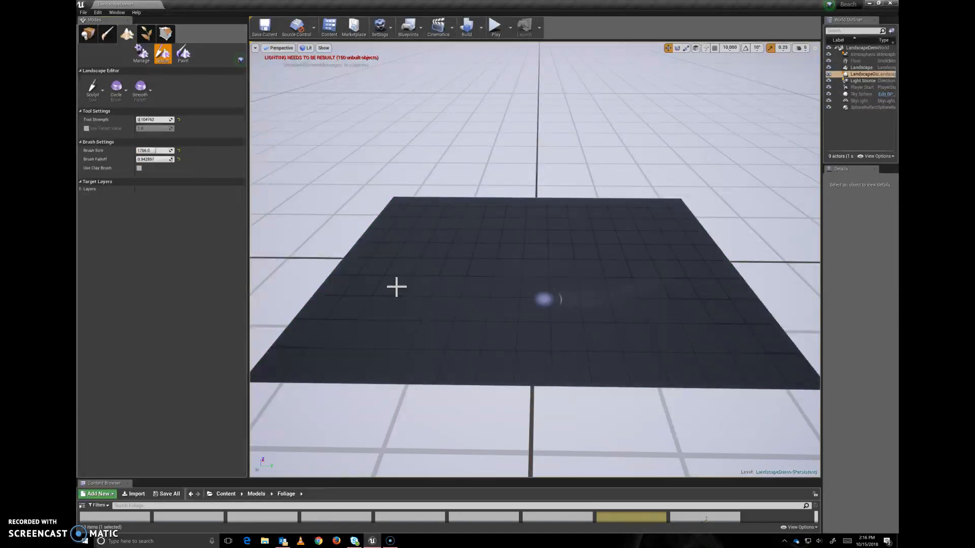
Widen the World Outliner so the full actor names fit, and select the LandscapeGizmoActiveActor
drag(819, 213, 689, 215)
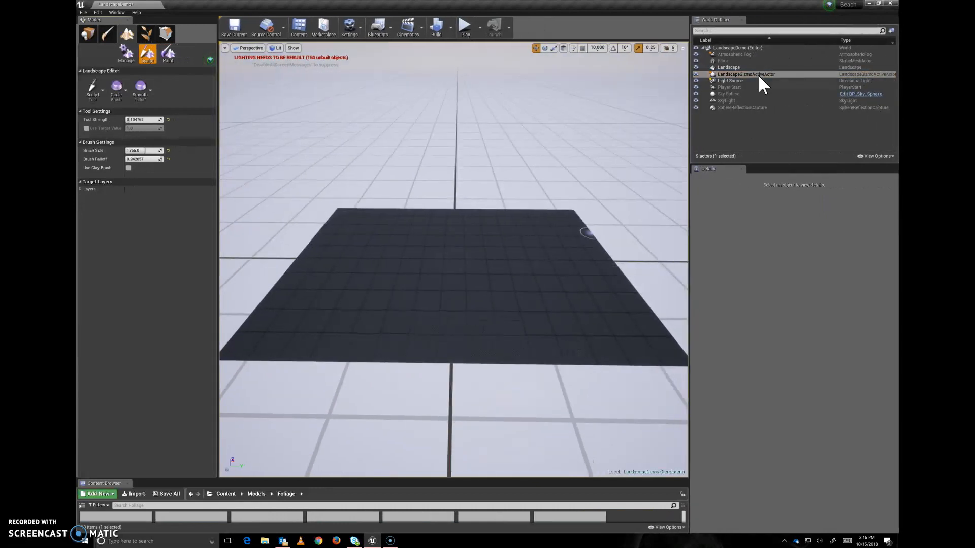
click(728, 68)
click(729, 75)
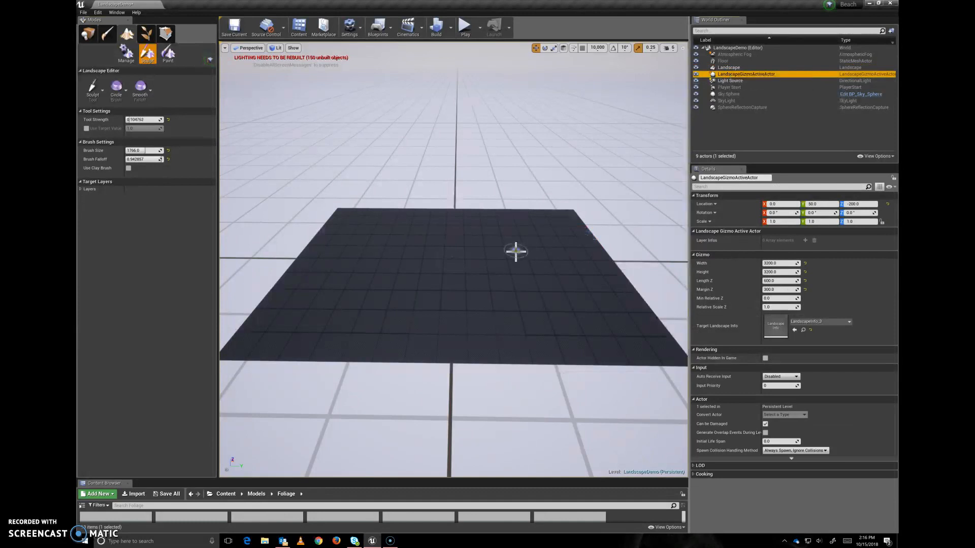
Choose the Sculpt tool from the sculpting tools for working on the landscape surface
click(104, 92)
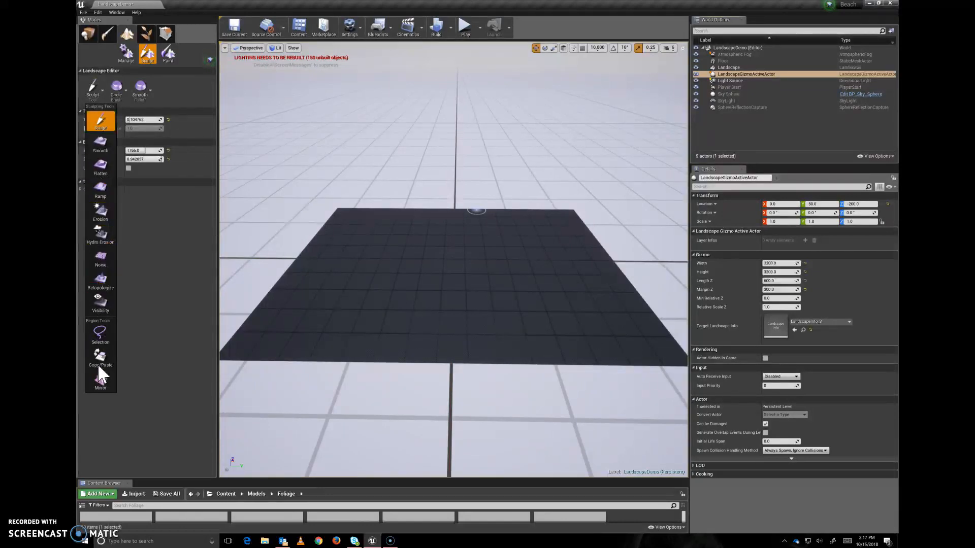
click(101, 120)
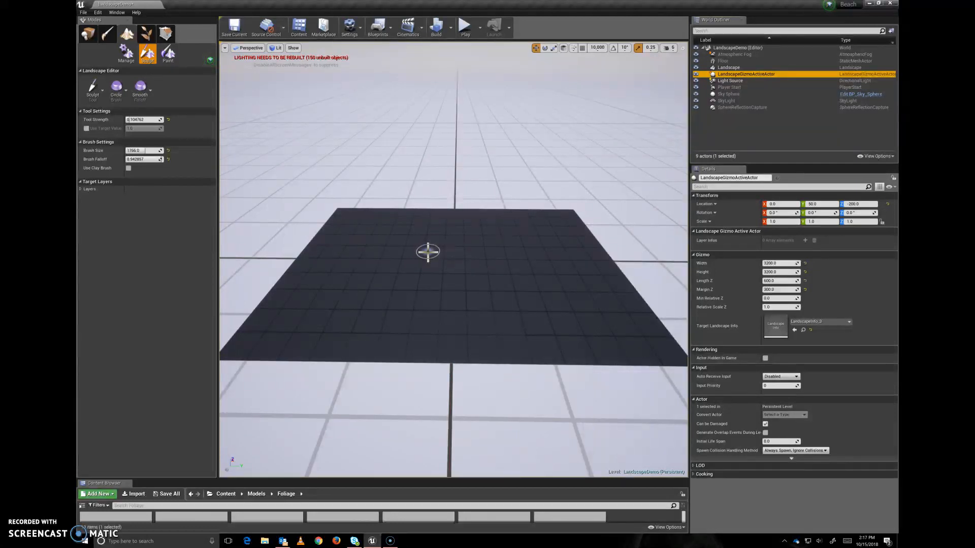
scroll(431, 258, up, 2)
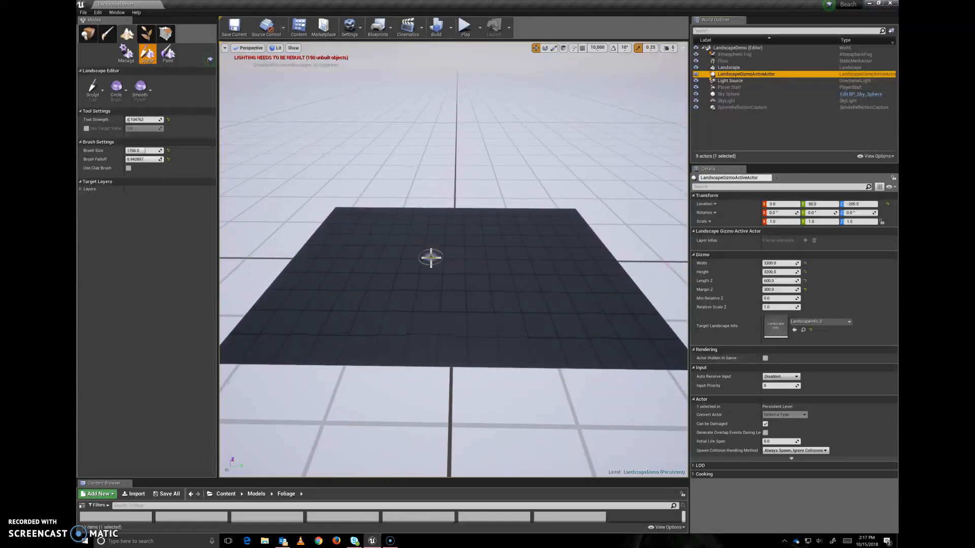
alt+drag(431, 257, 439, 312)
scroll(425, 261, up, 1)
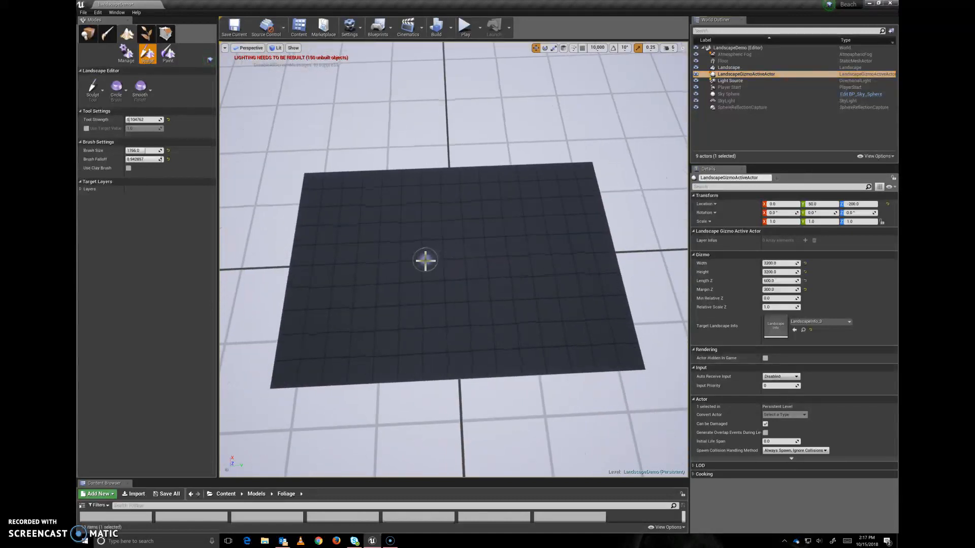
scroll(425, 260, up, 5)
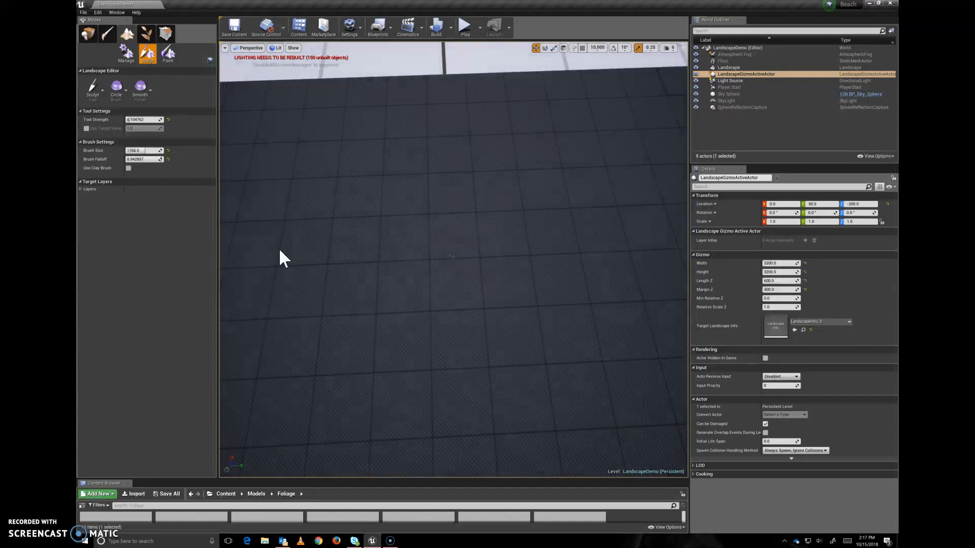
scroll(414, 274, up, 2)
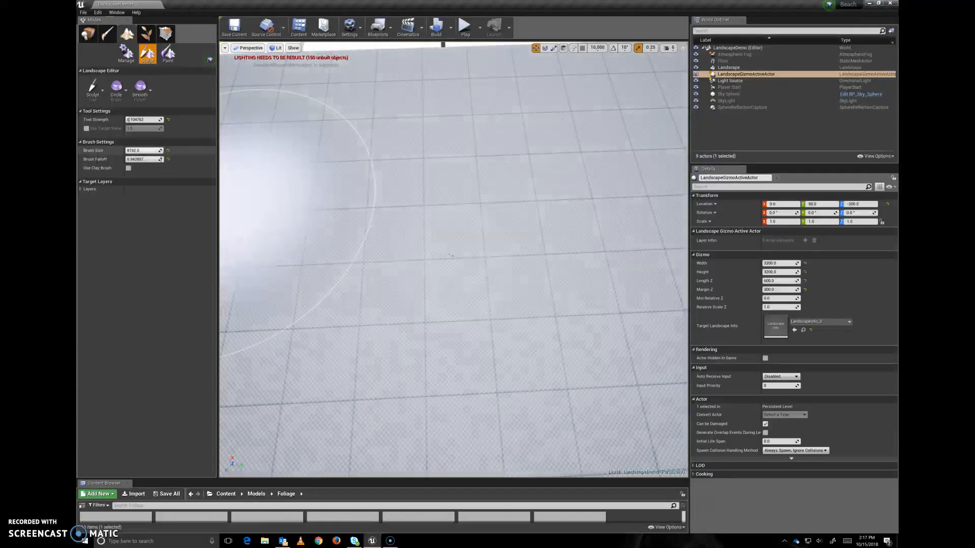
Try out different brush sizes and falloff values for the sculpting brush
key([)
key(bracketright)
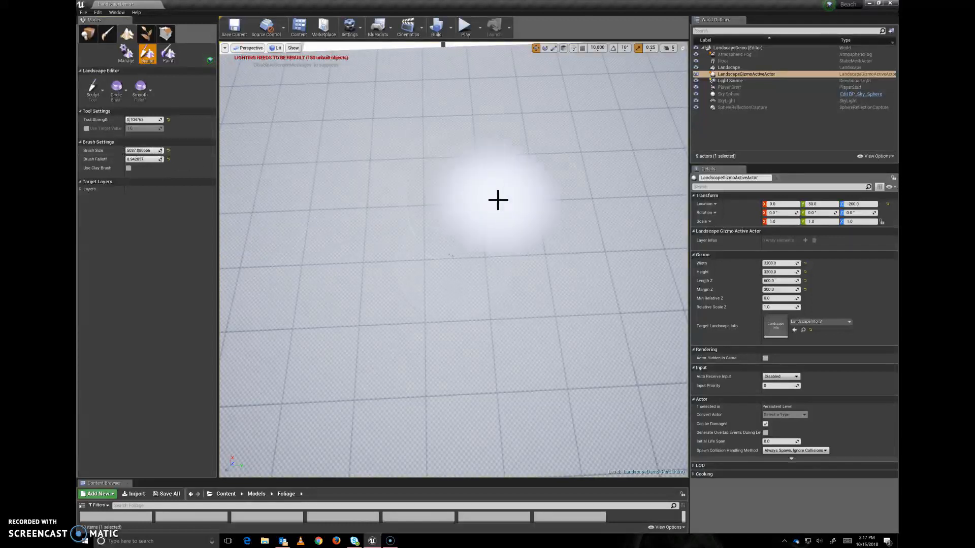
key(bracketright)
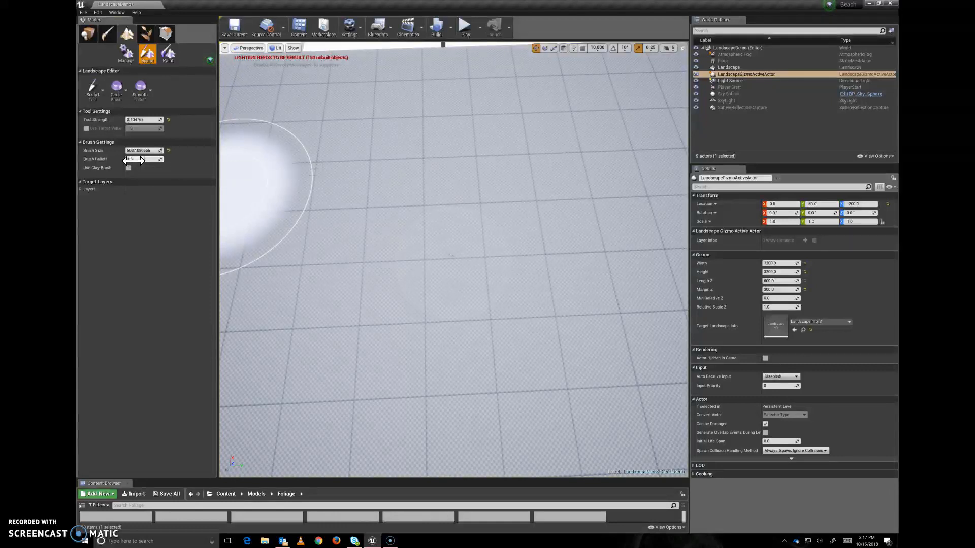
drag(141, 158, 136, 160)
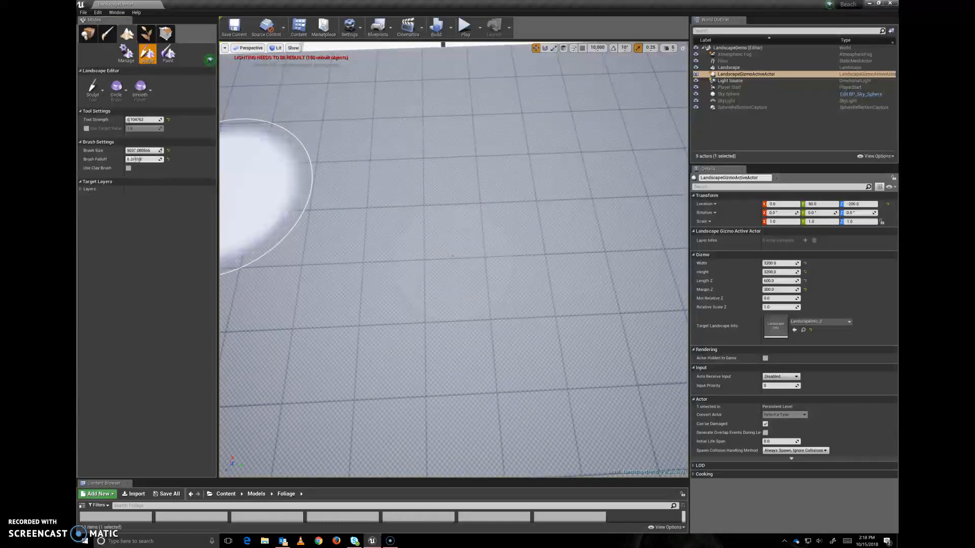
Reset the sculpting brush to its defaults: tool strength 0.3, brush size 2048 and brush falloff 0.5
click(168, 151)
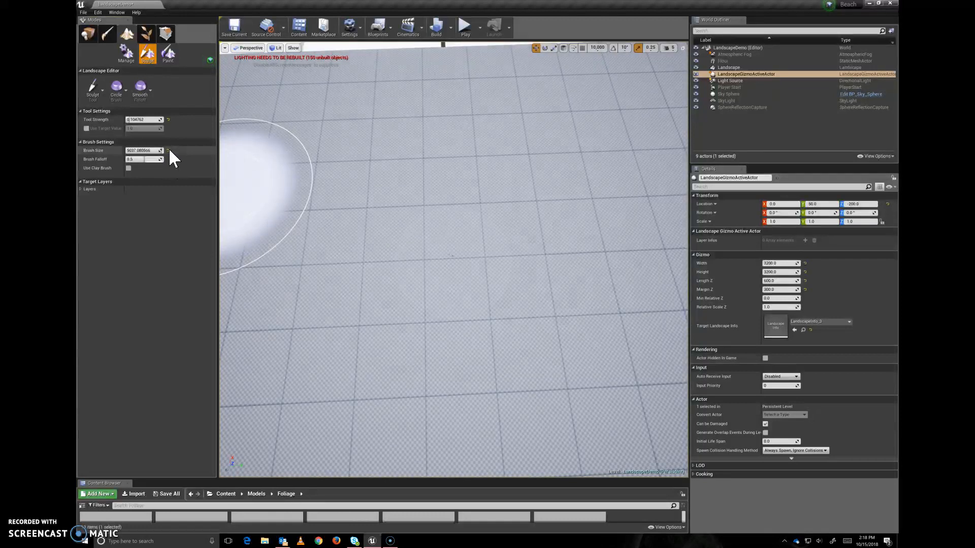
click(168, 119)
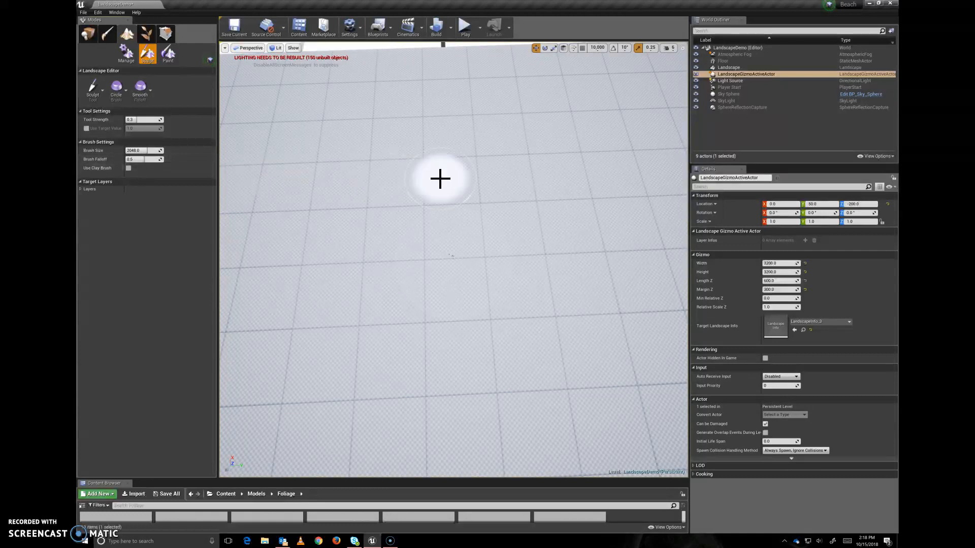
Sculpt a group of raised, overlapping hills around the middle of the landscape with the circular brush
scroll(493, 208, down, 1)
mouse_move(458, 251)
mouse_down()
mouse_move(427, 243)
mouse_move(401, 269)
mouse_move(435, 311)
mouse_move(530, 280)
mouse_move(462, 207)
mouse_move(361, 246)
mouse_move(518, 342)
mouse_move(541, 343)
mouse_up()
mouse_move(542, 343)
right_down()
mouse_move(542, 315)
mouse_move(523, 313)
mouse_move(544, 337)
right_up()
mouse_move(359, 304)
mouse_down()
mouse_move(407, 333)
mouse_move(533, 326)
mouse_move(593, 262)
mouse_up()
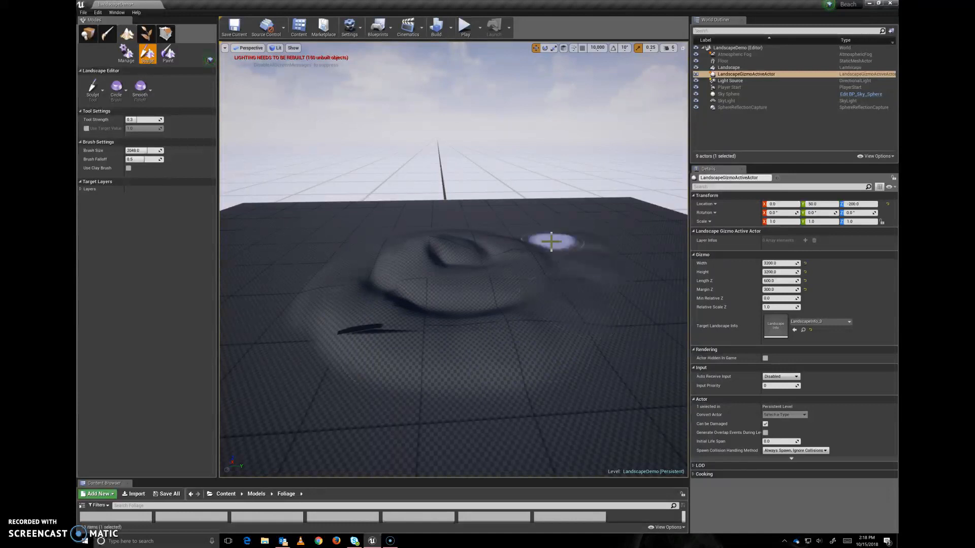
right_drag(578, 257, 574, 280)
mouse_move(533, 223)
mouse_down()
mouse_move(466, 242)
mouse_move(591, 300)
mouse_move(429, 298)
mouse_move(404, 311)
mouse_move(485, 318)
mouse_up()
right_drag(485, 319, 479, 318)
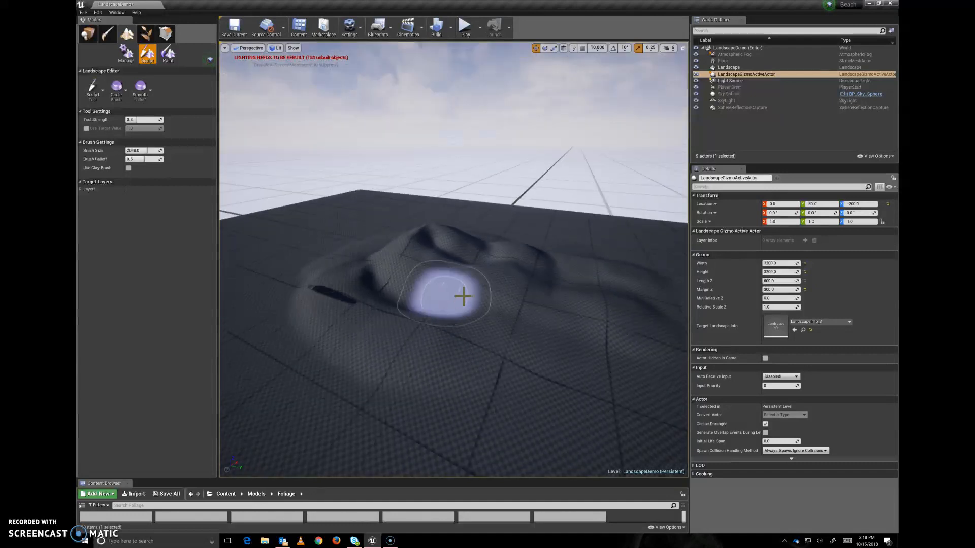
mouse_move(530, 243)
mouse_down()
mouse_move(474, 282)
mouse_move(359, 300)
mouse_move(368, 288)
mouse_up()
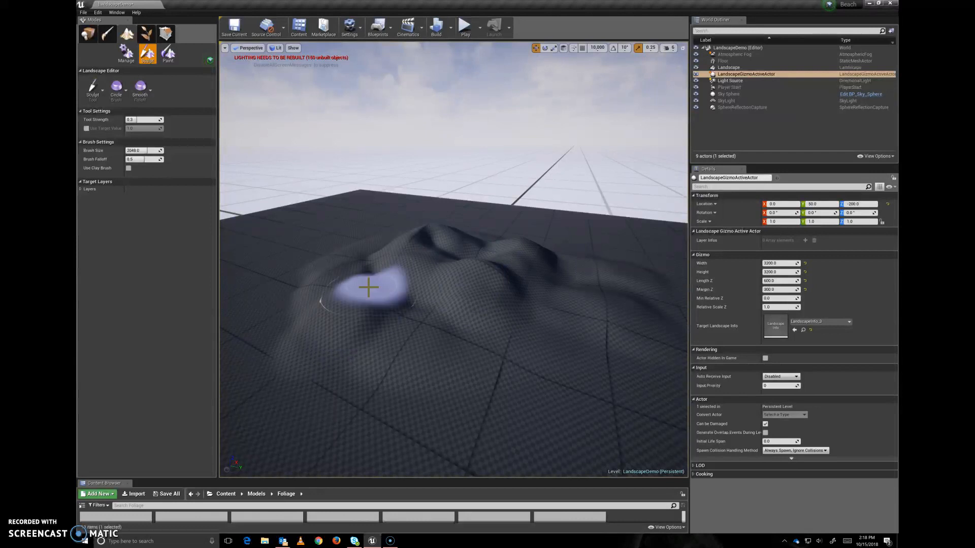
Sculpt more raised hills across the middle and outer slopes of the landscape with the circular brush
alt+drag(518, 298, 518, 325)
mouse_move(529, 281)
mouse_down()
mouse_move(598, 320)
mouse_move(614, 293)
mouse_move(539, 267)
mouse_move(409, 325)
mouse_move(312, 294)
mouse_move(314, 285)
mouse_up()
alt+drag(507, 296, 546, 258)
mouse_move(628, 289)
mouse_down()
mouse_move(562, 341)
mouse_move(348, 344)
mouse_move(261, 290)
mouse_move(294, 256)
mouse_up()
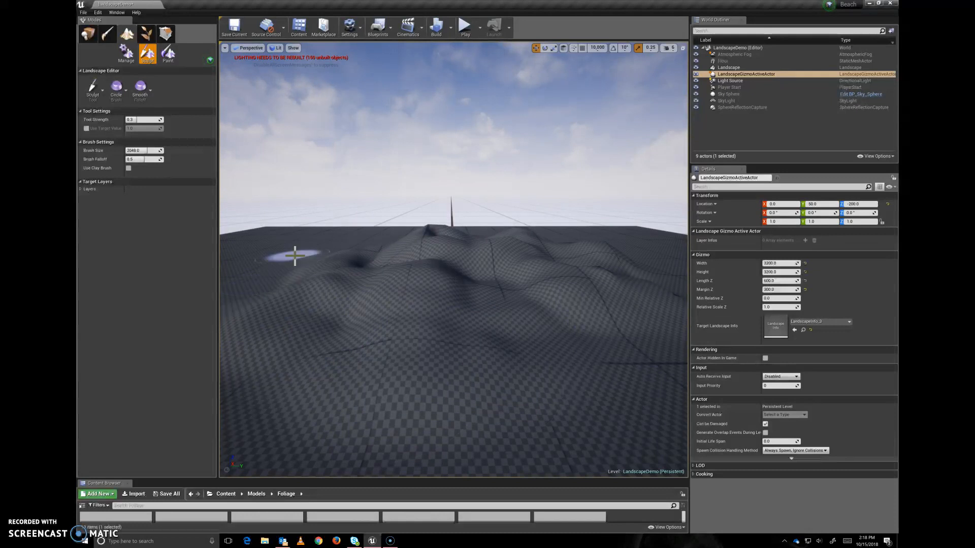
alt+drag(418, 243, 439, 289)
alt+drag(583, 291, 583, 271)
alt+scroll(584, 270, up, 1)
right_click(596, 276)
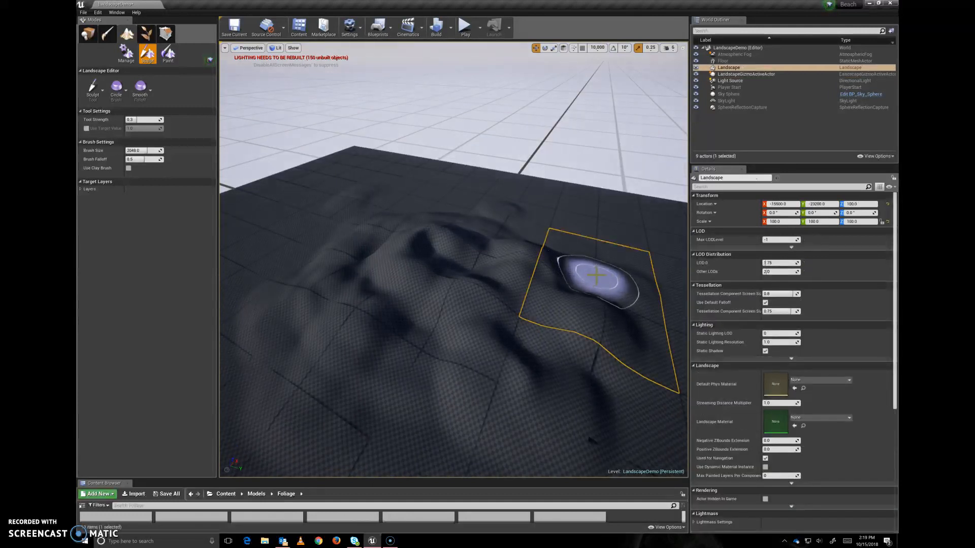
mouse_move(422, 306)
alt+mouse_down()
mouse_move(422, 376)
mouse_move(422, 340)
mouse_move(423, 352)
alt+mouse_up()
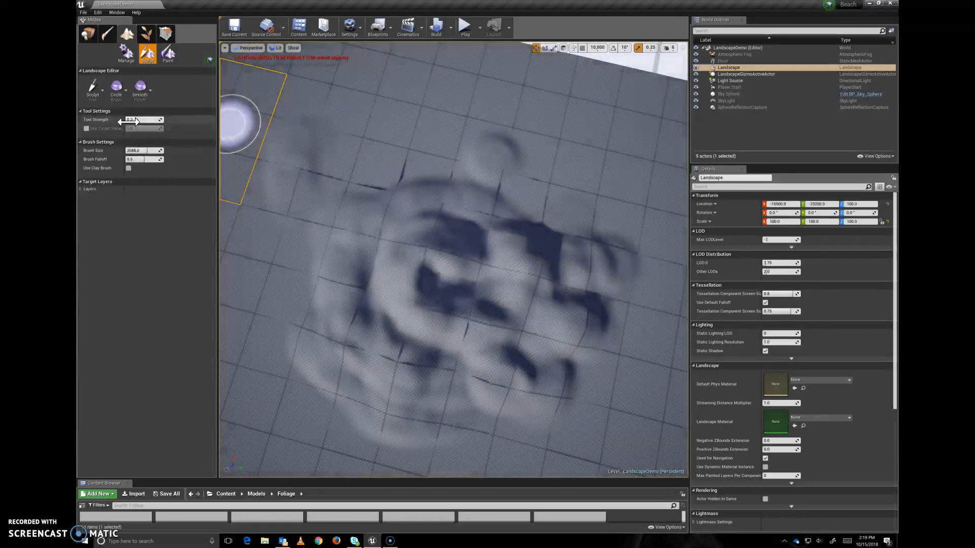
Set the tool strength to 1.0, try raising a tall peak near the landscape's far corner, and undo it
mouse_move(128, 122)
mouse_down()
mouse_move(188, 121)
mouse_move(126, 120)
mouse_up()
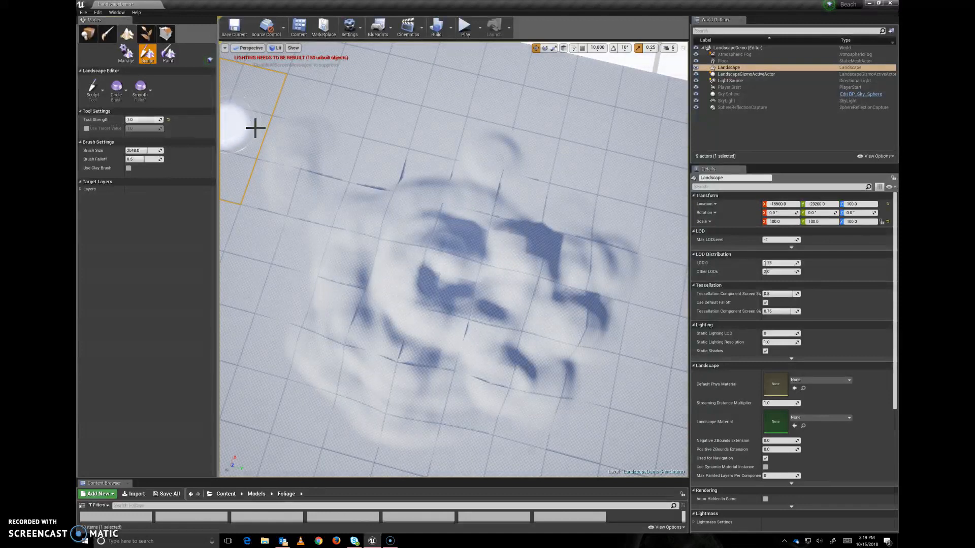
drag(357, 136, 379, 174)
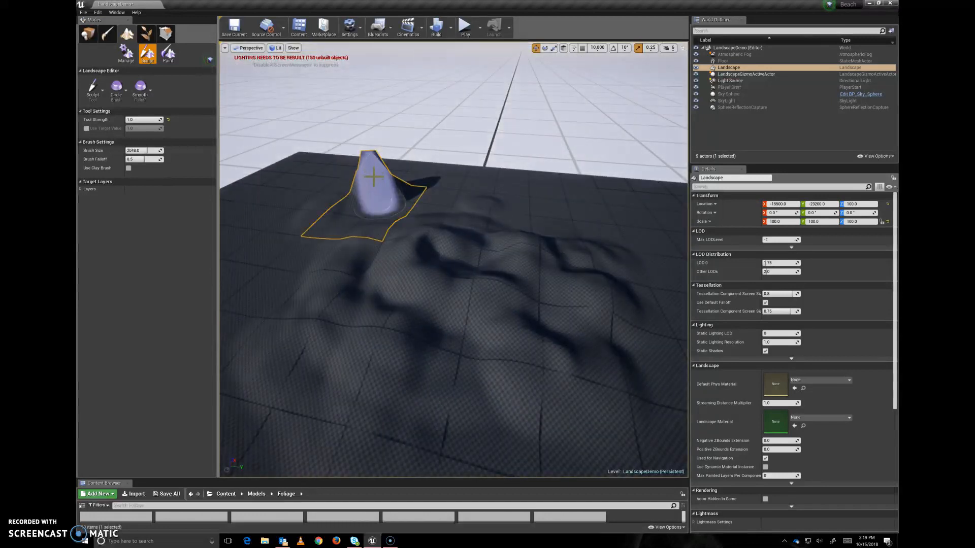
key(ctrl+z)
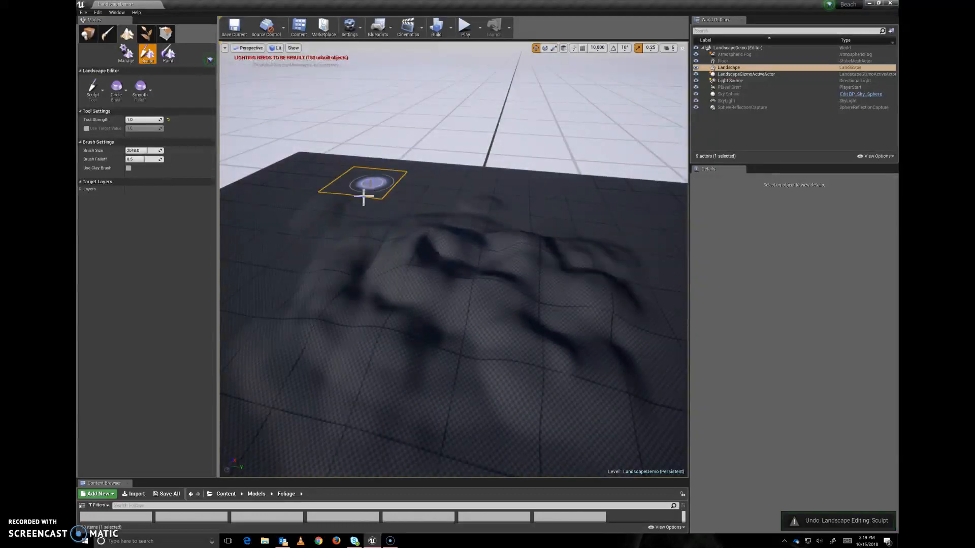
Try sculpting steep mountains over the hills at strength 1.0, undoing the strokes and resetting the tool strength to 0.3
mouse_move(370, 276)
mouse_down()
mouse_move(459, 303)
mouse_move(557, 296)
mouse_move(616, 306)
mouse_up()
mouse_move(616, 306)
right_down()
mouse_move(551, 263)
mouse_move(469, 276)
right_up()
mouse_move(538, 277)
mouse_down()
mouse_move(501, 253)
mouse_move(481, 215)
mouse_move(432, 283)
mouse_up()
mouse_move(432, 283)
right_down()
mouse_move(390, 264)
mouse_move(239, 294)
mouse_move(420, 285)
right_up()
scroll(300, 277, down, 1)
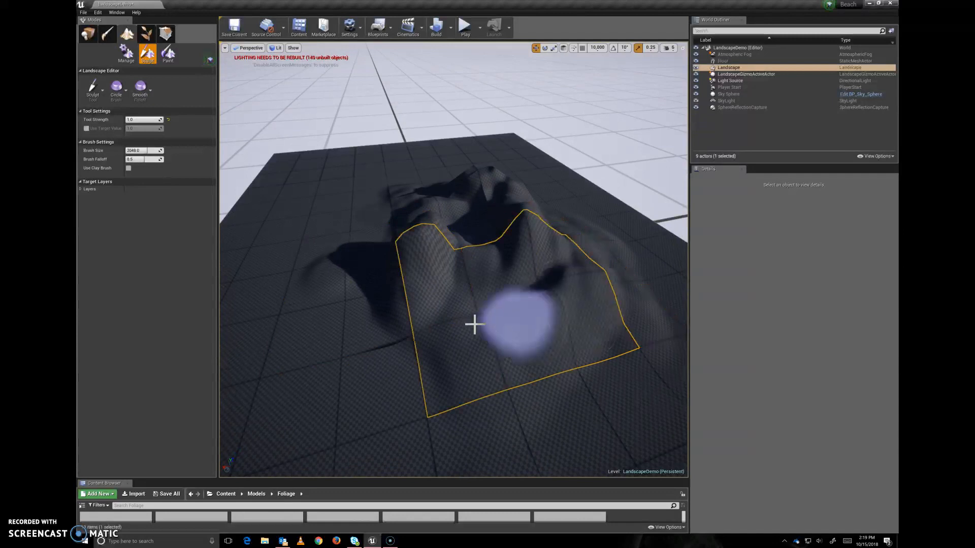
right_drag(440, 330, 564, 312)
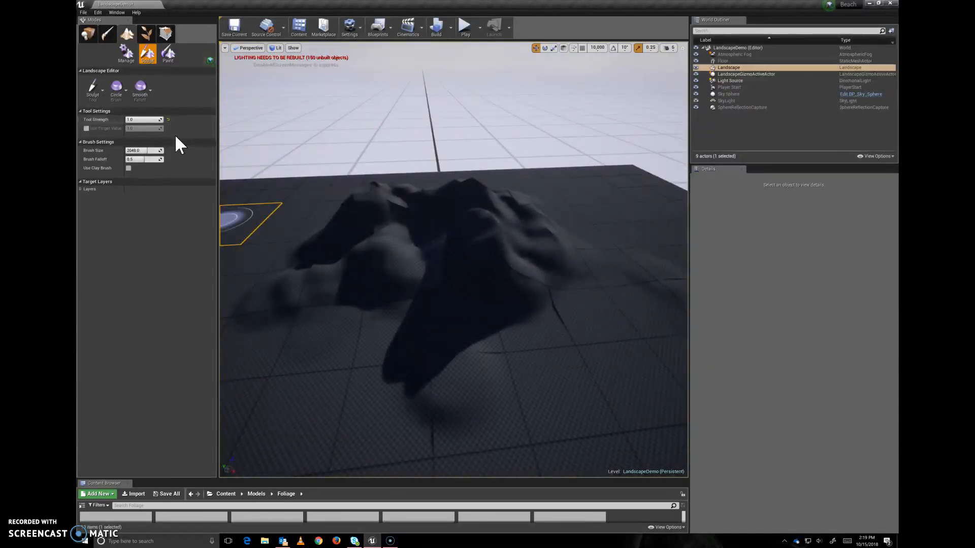
key(ctrl+z)
key(ctrl+z)
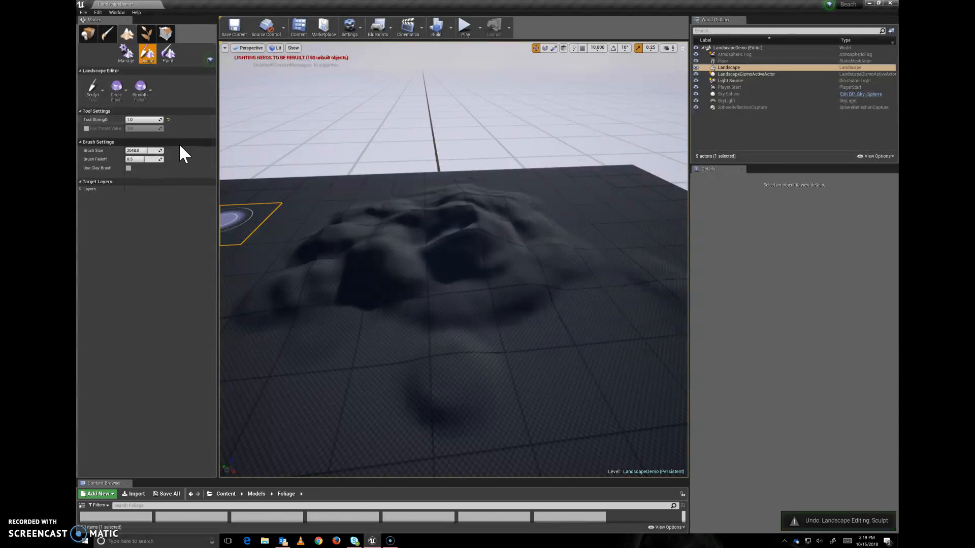
click(168, 120)
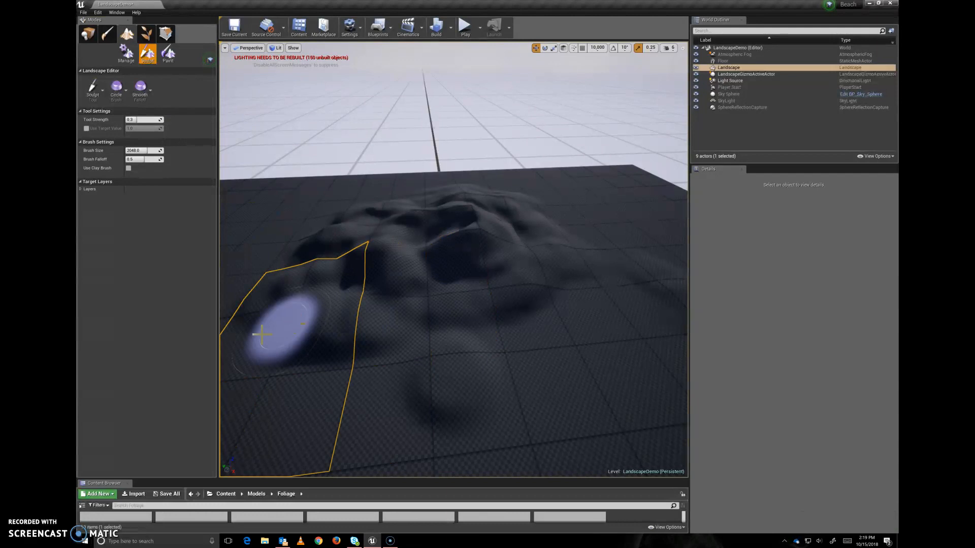
Examine the sculpted terrain from several angles, including its underside and the floor beneath the landscape
mouse_move(405, 309)
alt+mouse_down()
mouse_move(488, 335)
mouse_move(559, 284)
alt+mouse_up()
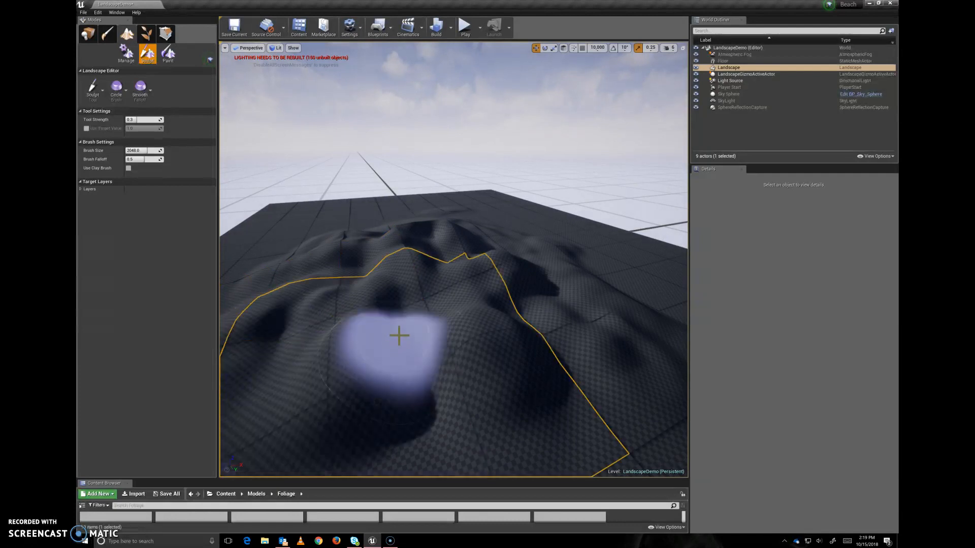
alt+drag(473, 352, 442, 407)
alt+right_drag(442, 407, 406, 386)
mouse_move(406, 386)
alt+mouse_down()
mouse_move(399, 390)
mouse_move(580, 337)
mouse_move(556, 315)
mouse_move(376, 328)
mouse_move(567, 317)
mouse_move(343, 326)
mouse_move(383, 315)
mouse_move(420, 330)
mouse_move(371, 284)
mouse_move(373, 163)
alt+mouse_up()
scroll(402, 373, up, 6)
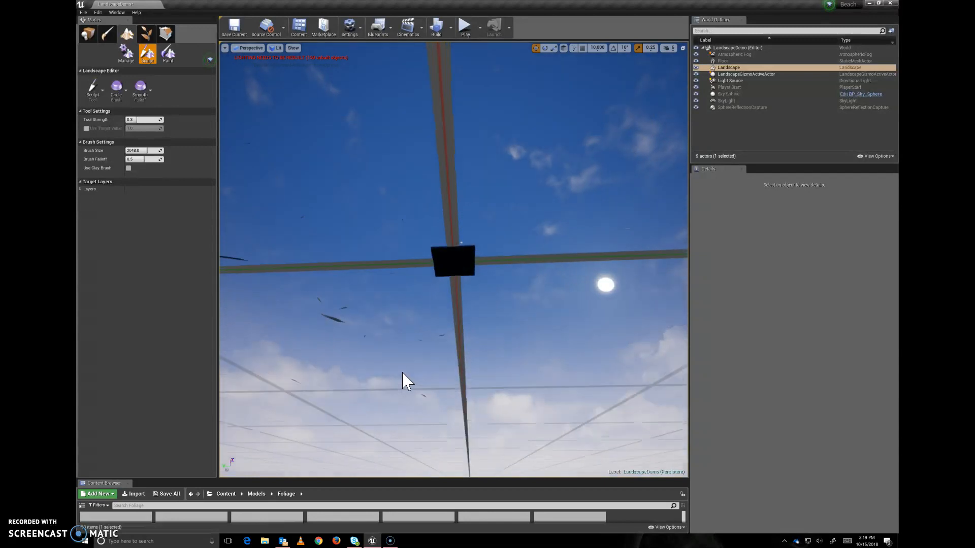
scroll(468, 270, up, 3)
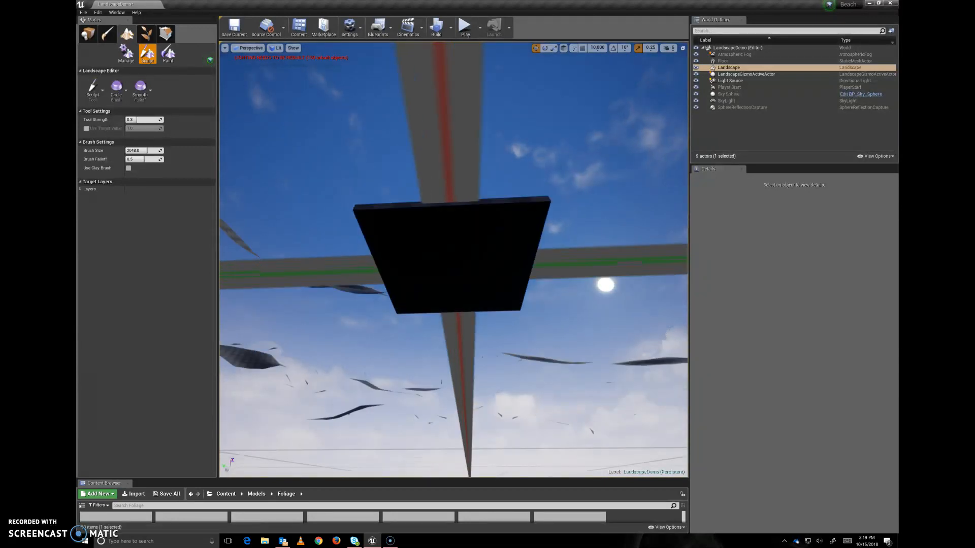
mouse_move(464, 256)
alt+mouse_down()
mouse_move(515, 287)
mouse_move(500, 325)
mouse_move(464, 255)
alt+mouse_up()
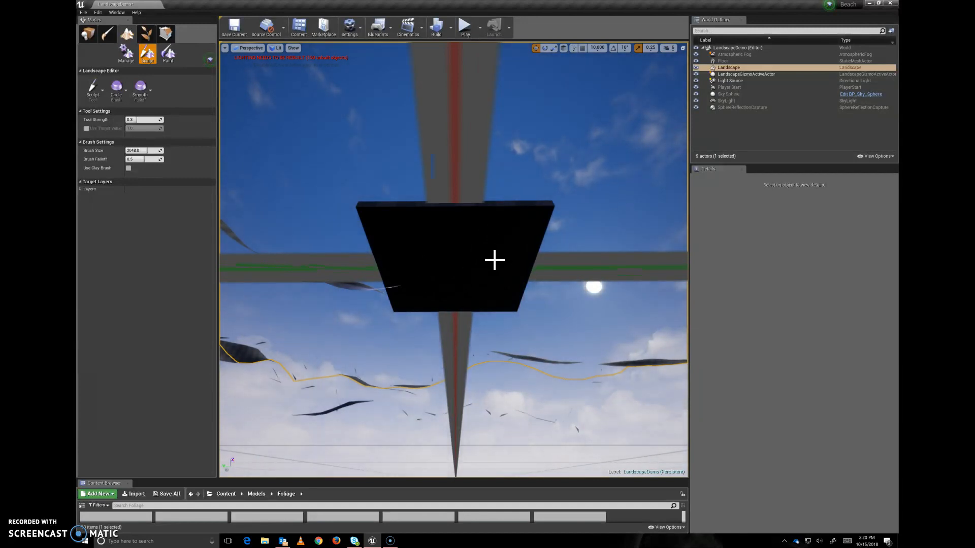
alt+drag(480, 230, 486, 258)
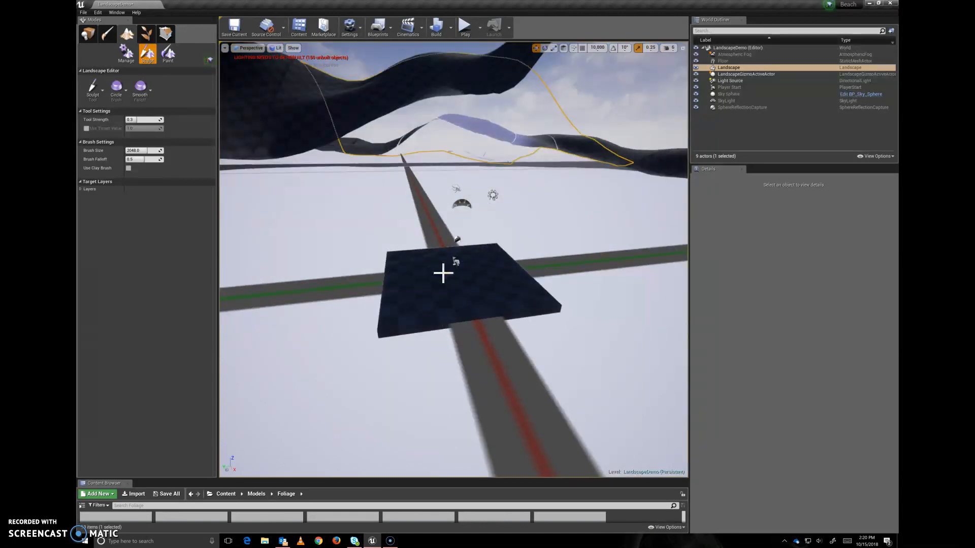
scroll(441, 287, down, 6)
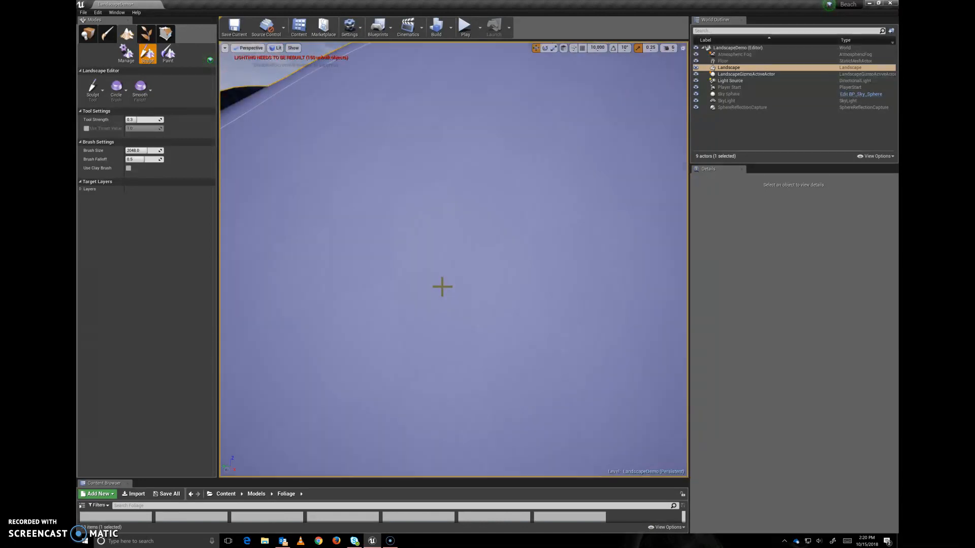
mouse_move(453, 239)
alt+mouse_down()
mouse_move(449, 269)
mouse_move(431, 284)
alt+mouse_up()
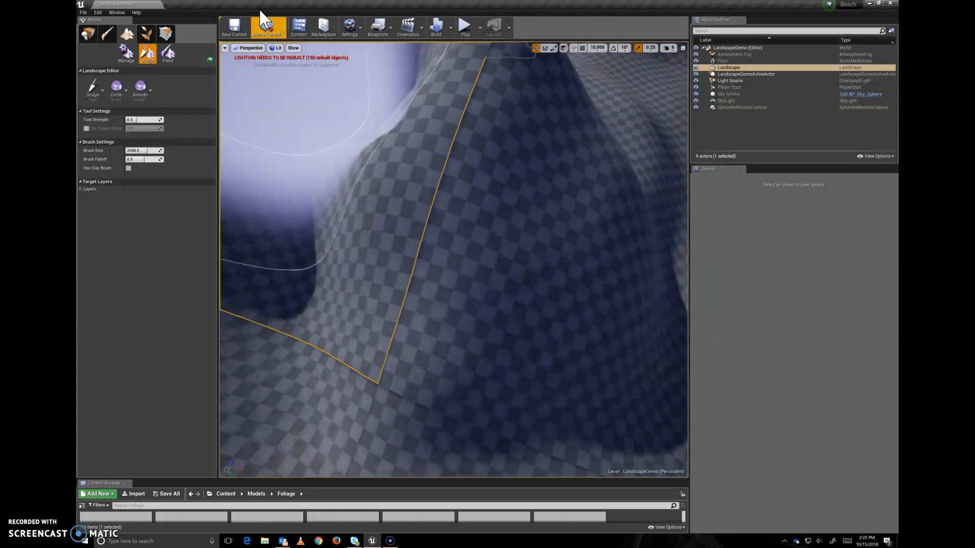
Examine the landscape's mesh in Wireframe view mode from close up and far away, and return the viewport to Lit
click(278, 49)
click(292, 79)
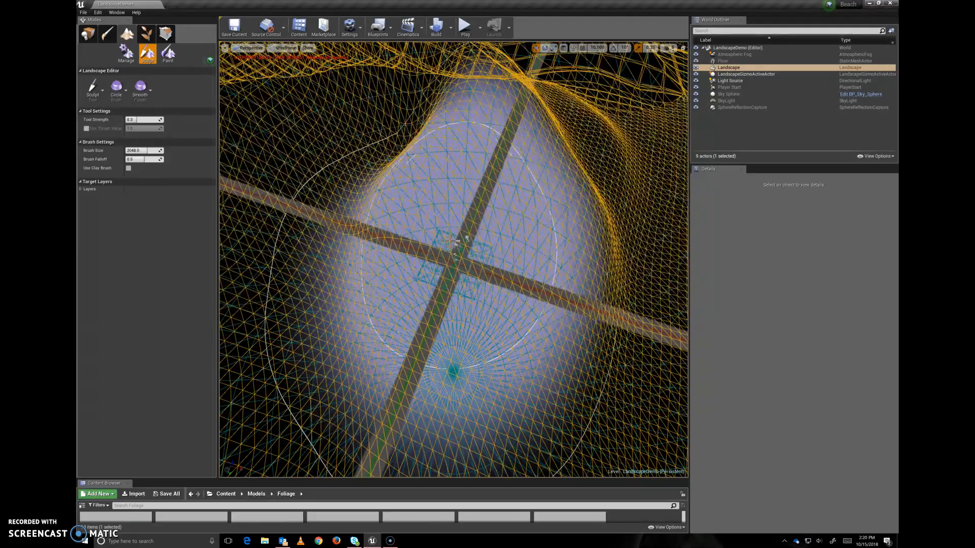
alt+drag(446, 292, 497, 280)
alt+right_drag(497, 283, 715, 363)
mouse_move(492, 342)
alt+mouse_down()
mouse_move(492, 301)
mouse_move(493, 324)
alt+mouse_up()
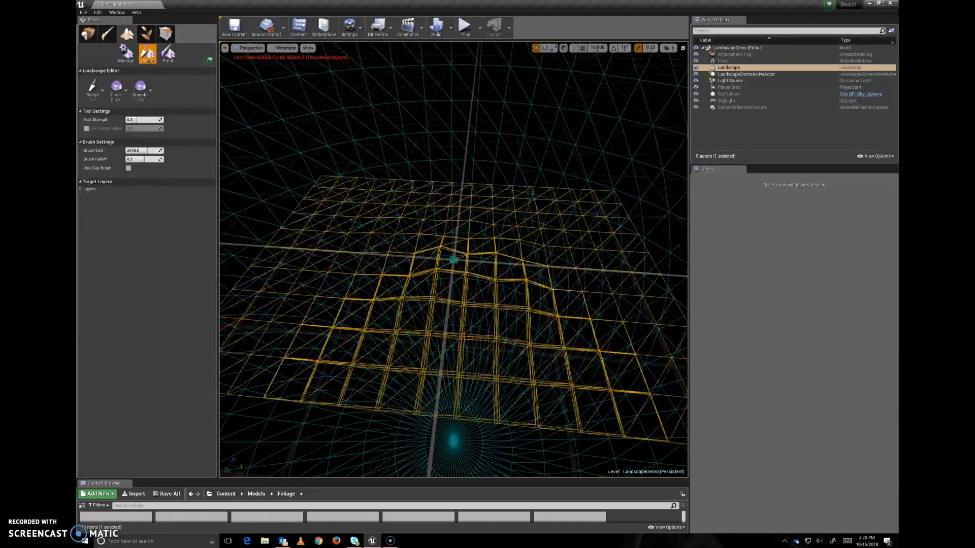
alt+drag(332, 259, 350, 285)
alt+right_drag(349, 285, 378, 285)
alt+drag(378, 284, 428, 310)
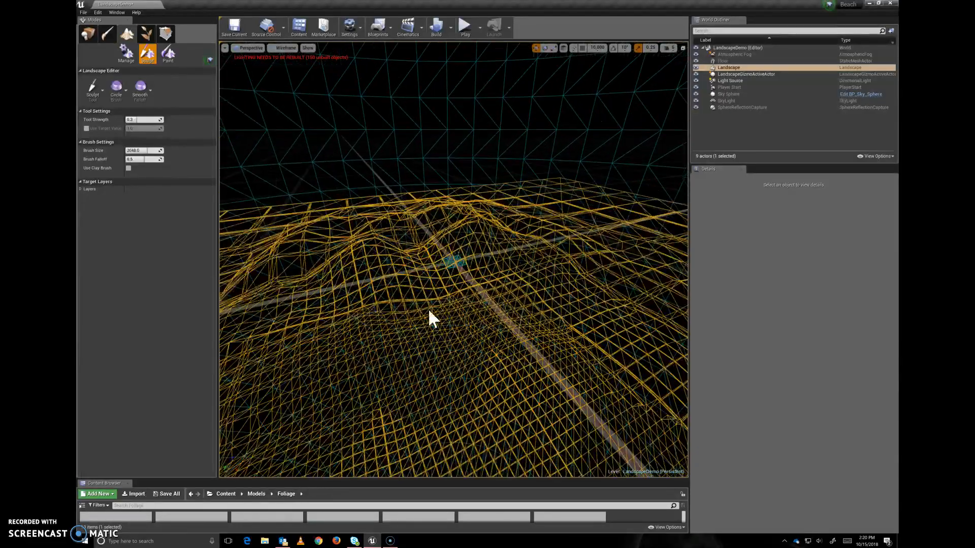
click(287, 48)
click(288, 66)
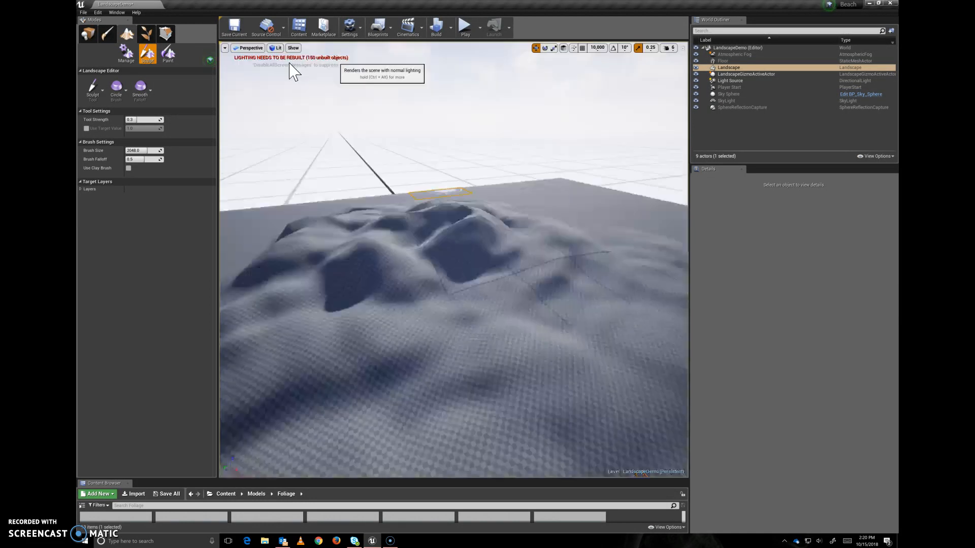
Carve a sunken hollow into the near slope of the hills by lowering the terrain with the Sculpt tool
alt+right_drag(515, 285, 531, 285)
alt+drag(543, 175, 548, 204)
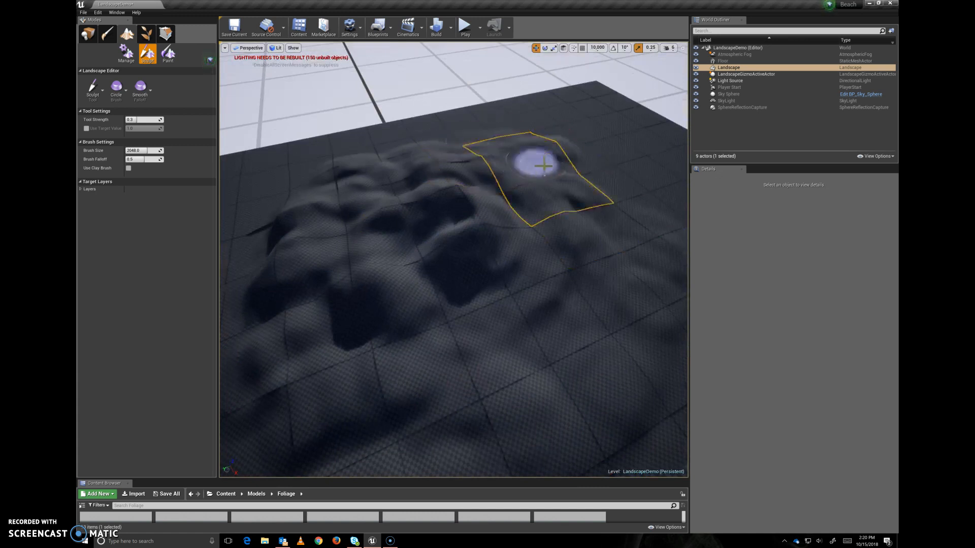
alt+drag(589, 300, 489, 327)
alt+right_drag(490, 326, 548, 327)
mouse_move(549, 327)
alt+mouse_down()
mouse_move(538, 305)
mouse_move(493, 297)
mouse_move(584, 279)
mouse_move(553, 325)
mouse_move(573, 355)
mouse_move(619, 353)
mouse_move(660, 319)
mouse_move(361, 197)
alt+mouse_up()
key(ctrl+z)
scroll(569, 286, down, 4)
scroll(553, 326, down, 5)
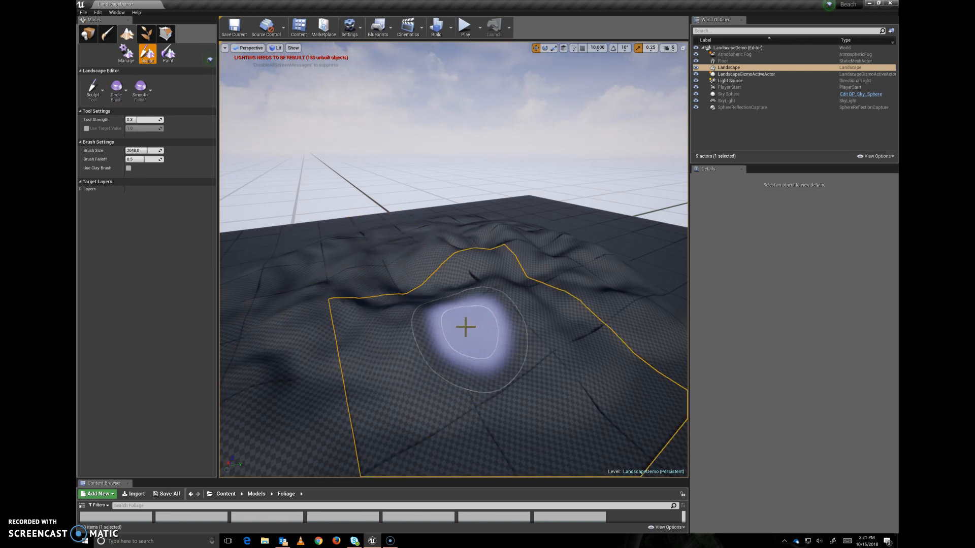
drag(465, 327, 430, 325)
mouse_move(541, 363)
alt+mouse_down()
mouse_move(539, 327)
mouse_move(539, 386)
alt+mouse_up()
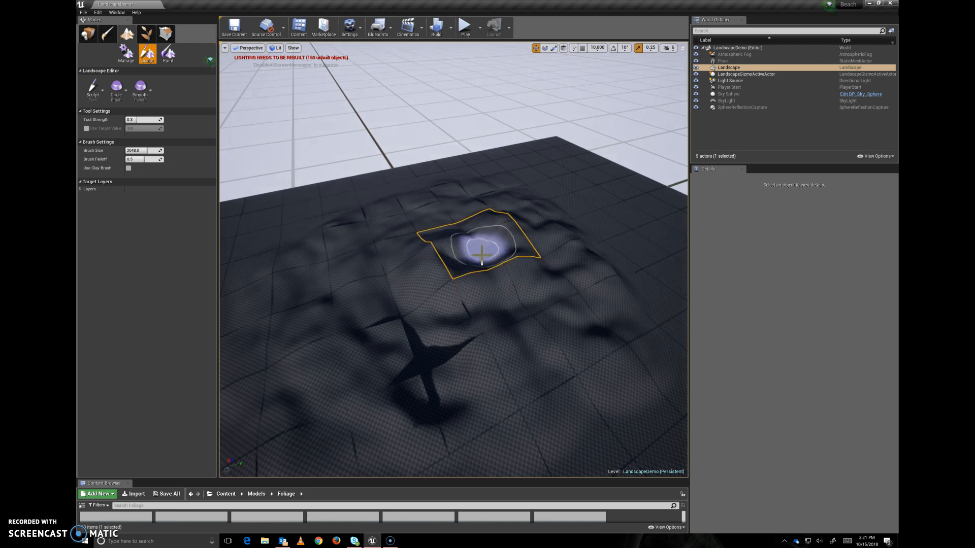
Carve narrower channels between the hills with the brush size reduced to about 1186, and save the current level
key(bracketleft)
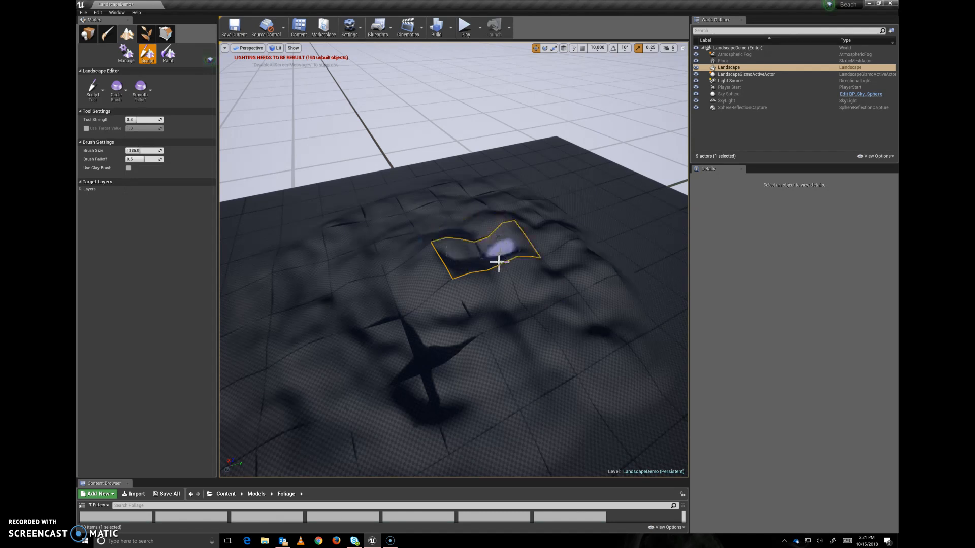
mouse_move(475, 264)
mouse_down()
mouse_move(507, 266)
mouse_move(533, 284)
mouse_move(546, 268)
mouse_move(470, 311)
mouse_move(424, 315)
mouse_move(396, 291)
mouse_move(498, 324)
mouse_move(555, 252)
mouse_move(487, 319)
mouse_move(490, 337)
mouse_move(474, 348)
mouse_move(472, 361)
mouse_move(488, 366)
mouse_move(546, 350)
mouse_move(525, 371)
mouse_up()
mouse_move(525, 371)
alt+mouse_down()
mouse_move(495, 310)
mouse_move(525, 371)
alt+mouse_up()
mouse_move(445, 310)
mouse_down()
mouse_move(402, 344)
mouse_move(435, 307)
mouse_move(402, 374)
mouse_move(528, 346)
mouse_move(517, 380)
mouse_move(482, 345)
mouse_move(447, 333)
mouse_move(486, 387)
mouse_up()
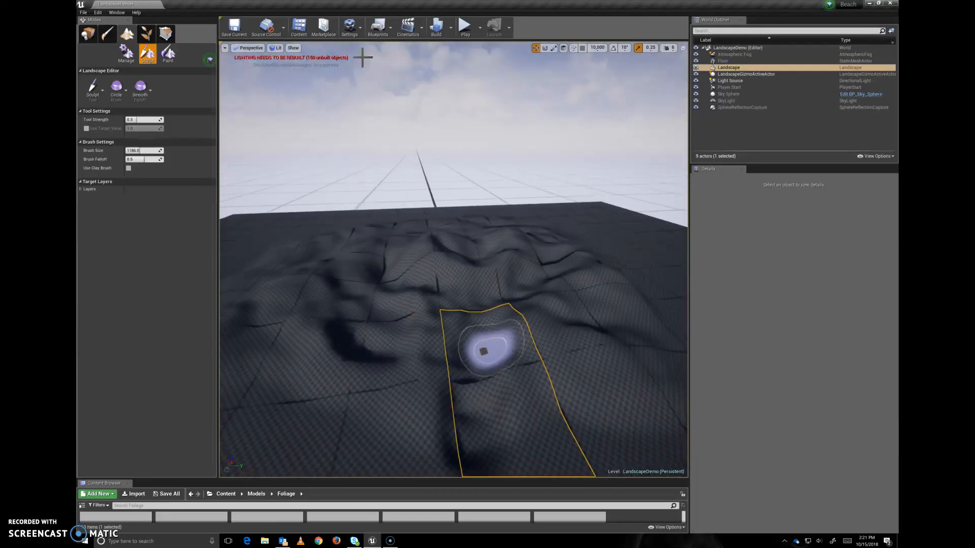
click(234, 31)
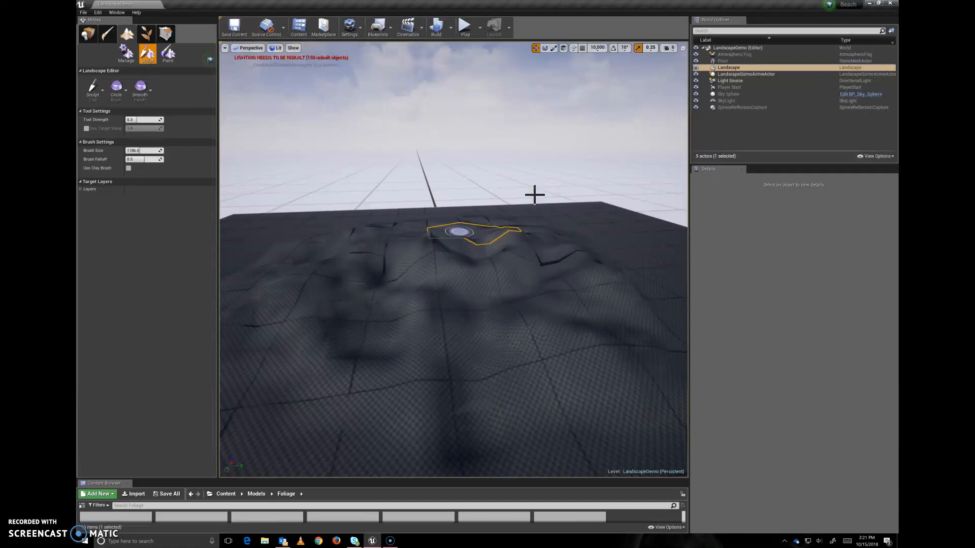
Choose the Smooth tool and try it on the terrain around the carved channels, undoing the smoothing stroke
mouse_move(511, 315)
right_down()
mouse_move(497, 314)
mouse_move(554, 311)
mouse_move(511, 323)
right_up()
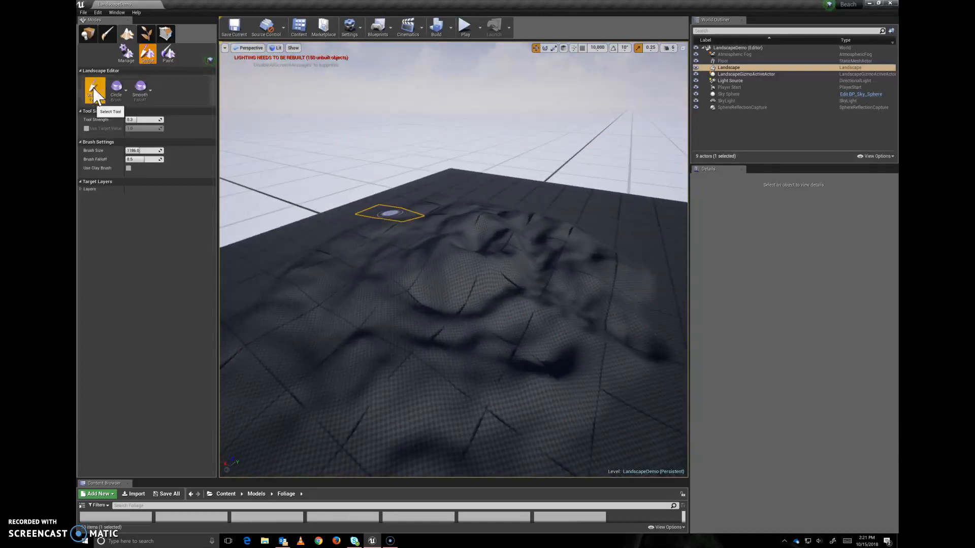
click(94, 91)
click(103, 141)
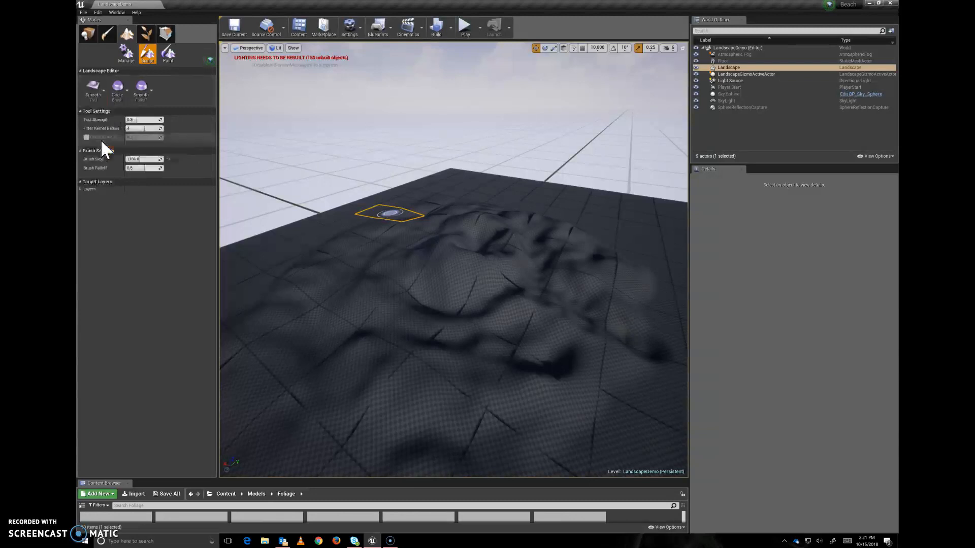
mouse_move(530, 315)
mouse_down()
mouse_move(453, 321)
mouse_move(374, 290)
mouse_move(457, 257)
mouse_move(526, 254)
mouse_move(554, 278)
mouse_move(570, 315)
mouse_move(645, 336)
mouse_move(629, 374)
mouse_move(544, 327)
mouse_move(615, 376)
mouse_up()
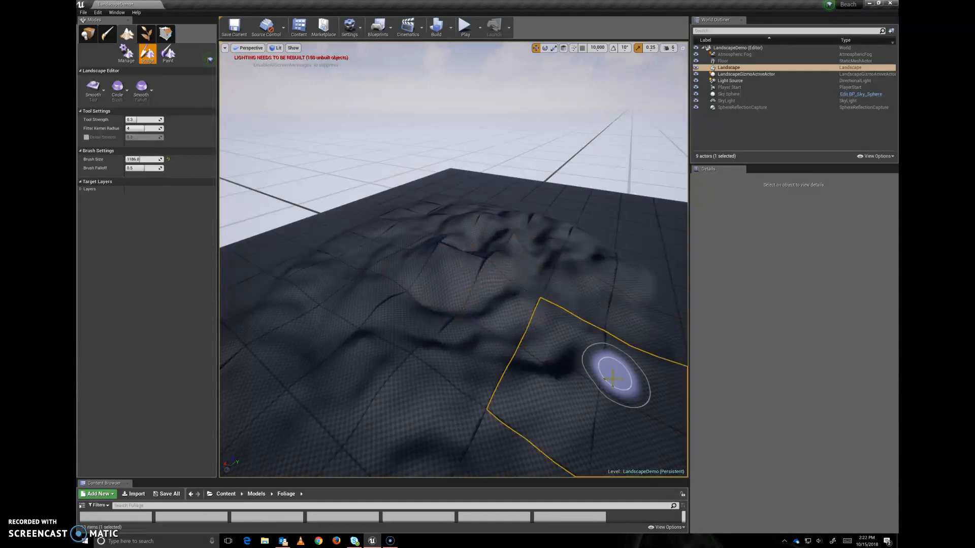
key(ctrl+z)
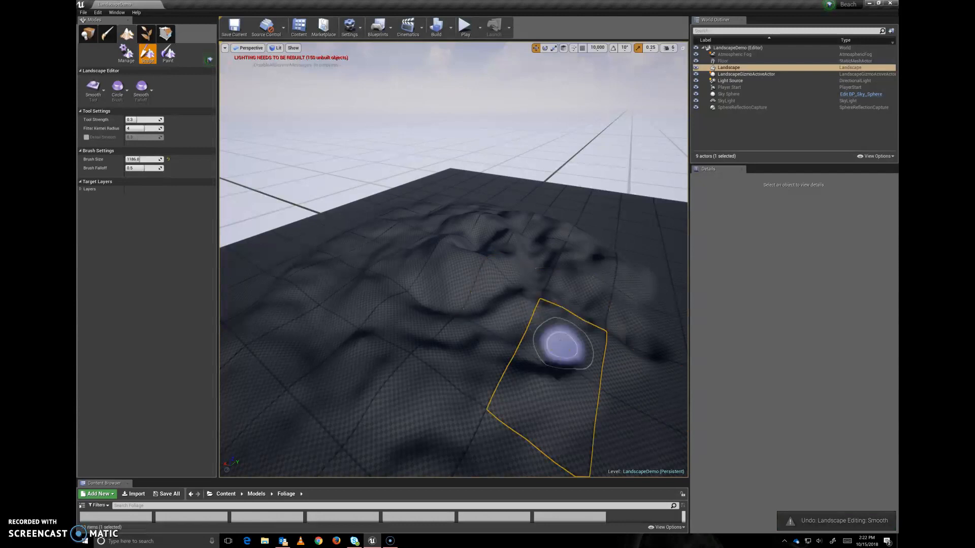
Switch the viewport to Detail Lighting and view the carved channels and hills from a low angle
right_drag(562, 347, 511, 355)
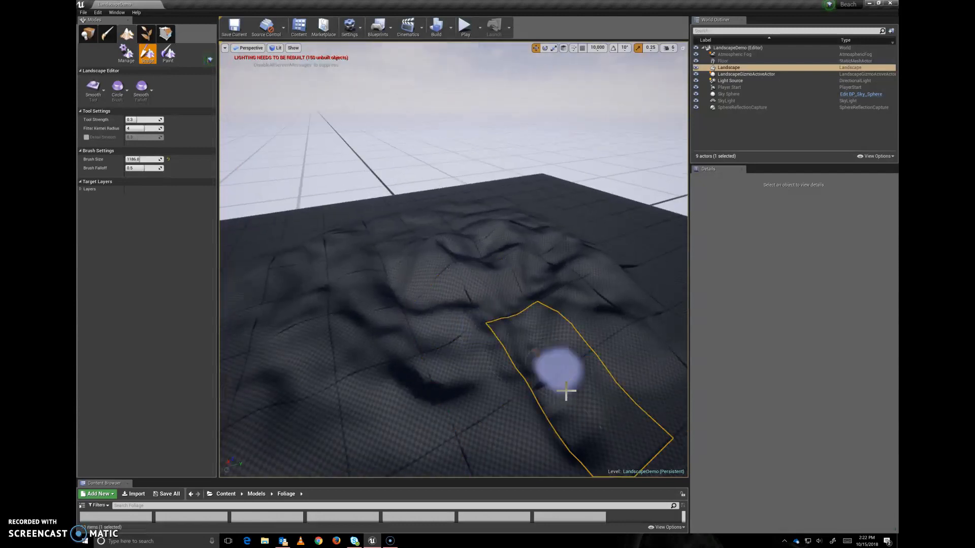
alt+drag(566, 441, 536, 410)
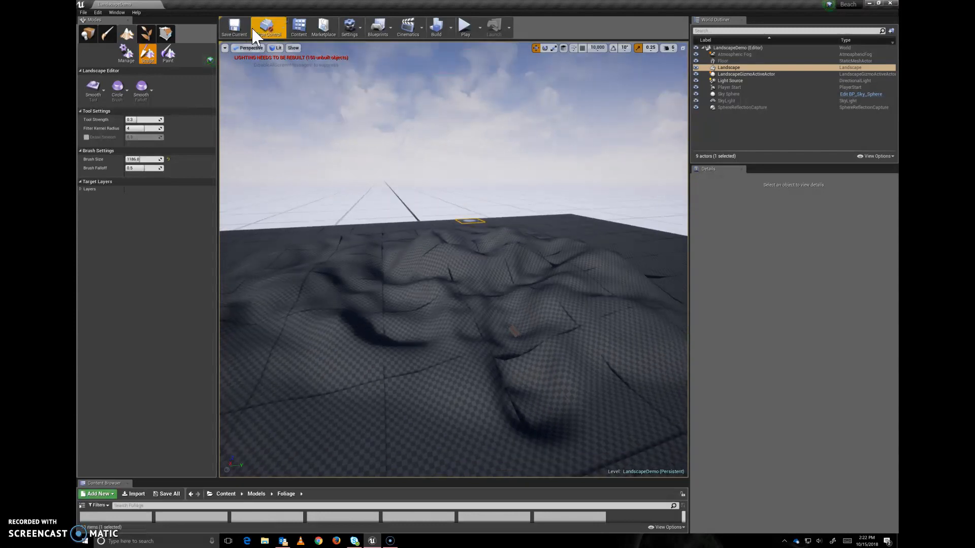
click(278, 48)
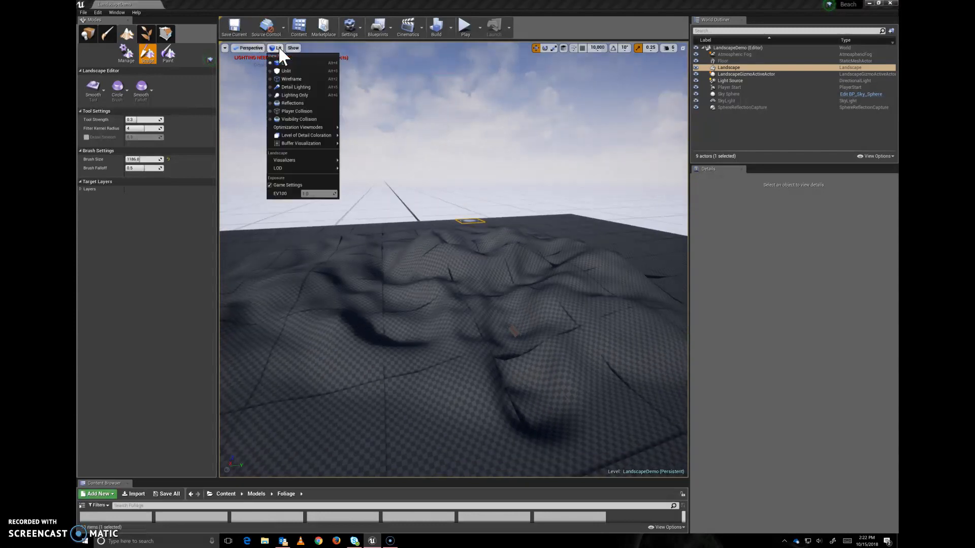
click(290, 88)
mouse_move(435, 288)
alt+mouse_down()
mouse_move(500, 283)
mouse_move(494, 342)
alt+mouse_up()
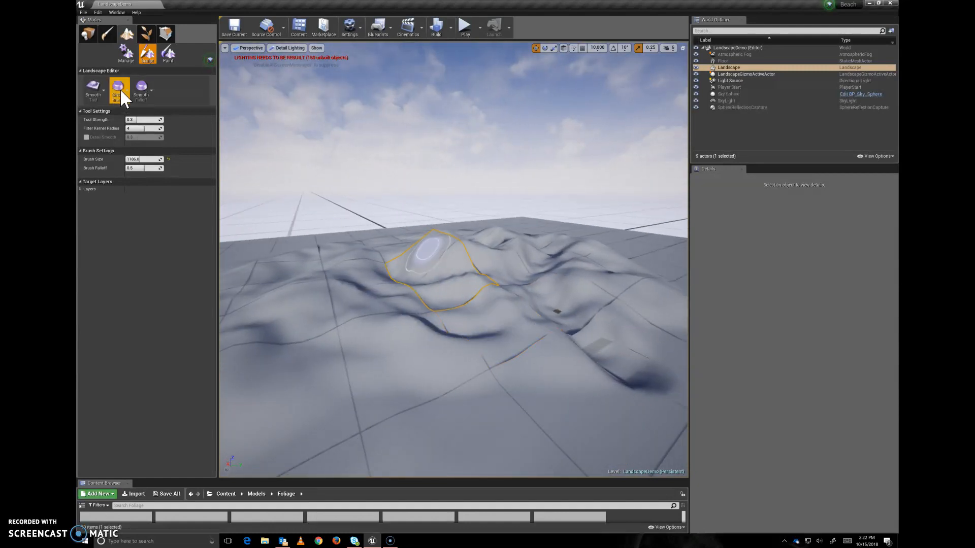
Adjust the Smooth tool's strength and smooth the bumps on the near slopes around the carved channels
mouse_move(543, 305)
mouse_down()
mouse_move(568, 307)
mouse_move(546, 295)
mouse_move(465, 321)
mouse_move(570, 324)
mouse_move(633, 387)
mouse_move(583, 285)
mouse_move(448, 289)
mouse_move(452, 272)
mouse_move(401, 290)
mouse_up()
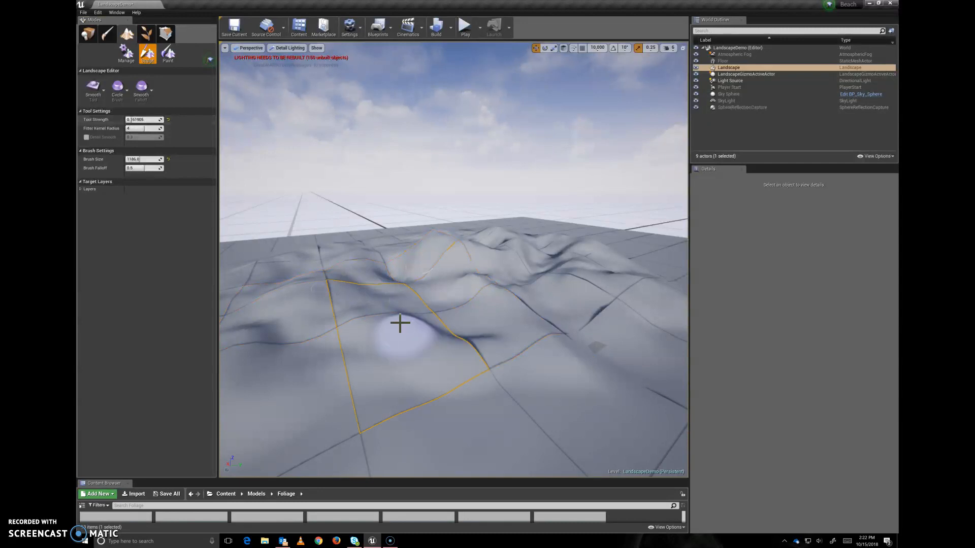
right_drag(391, 266, 447, 287)
right_drag(437, 248, 433, 253)
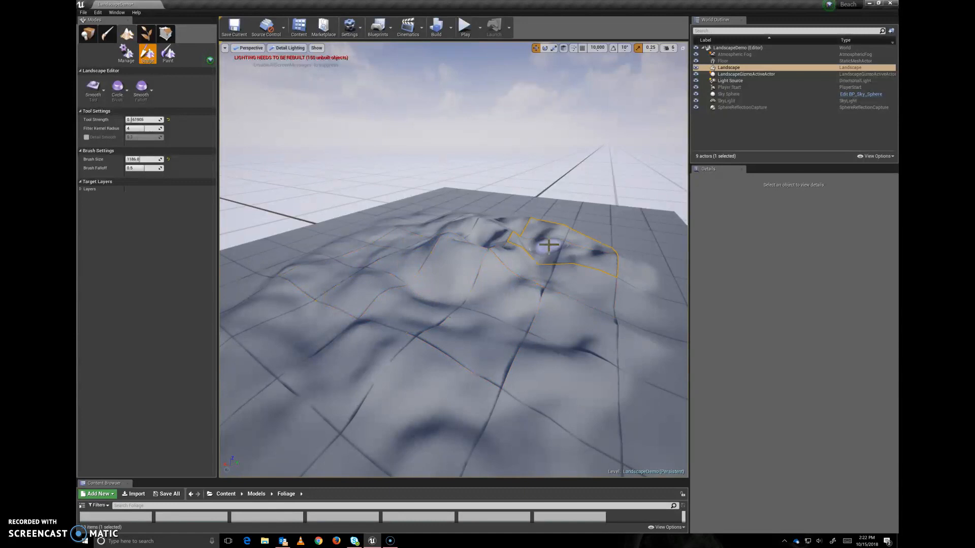
right_drag(529, 294, 674, 322)
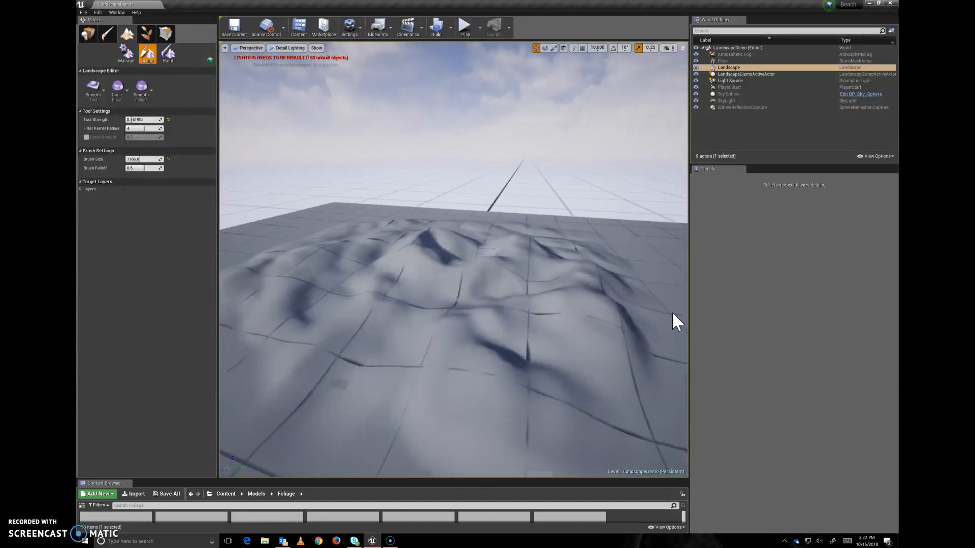
Choose the Flatten tool, reset its strength to 0.3 and level the top of the near hill, undoing the last flattening stroke
click(98, 88)
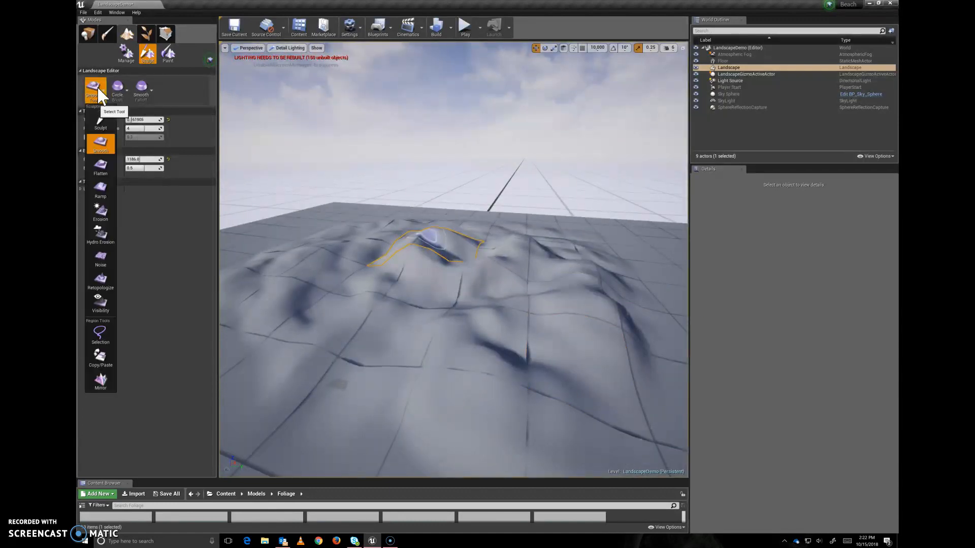
click(102, 163)
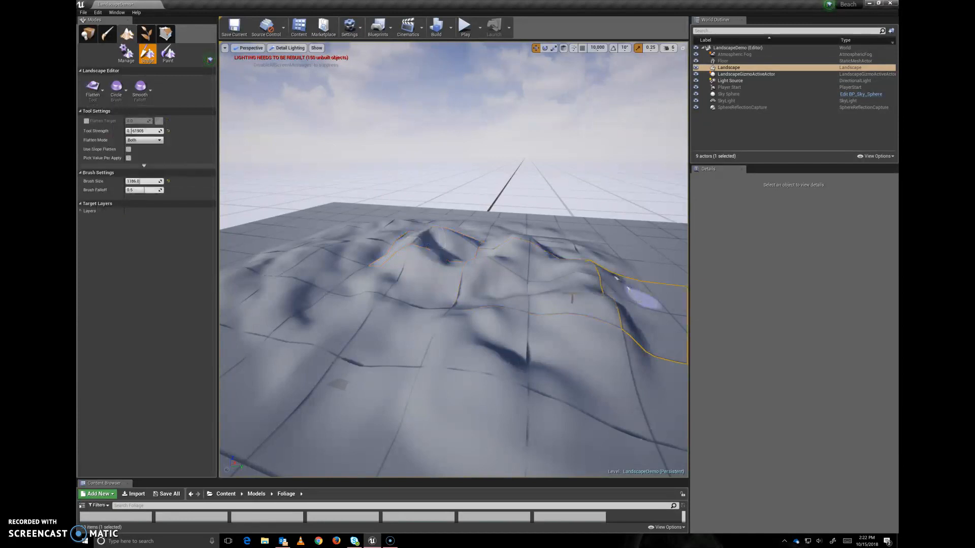
right_drag(624, 294, 627, 330)
right_drag(570, 308, 568, 304)
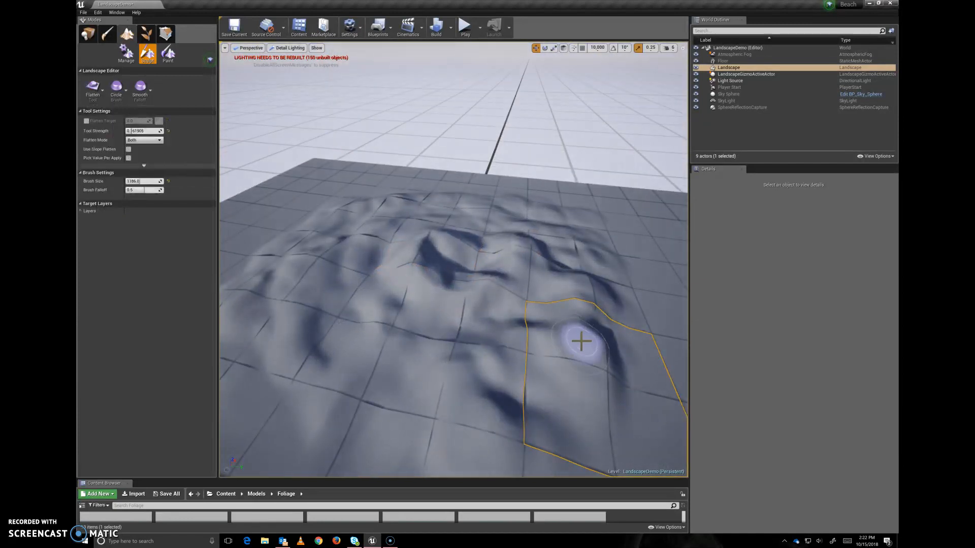
click(168, 130)
alt+drag(611, 339, 557, 336)
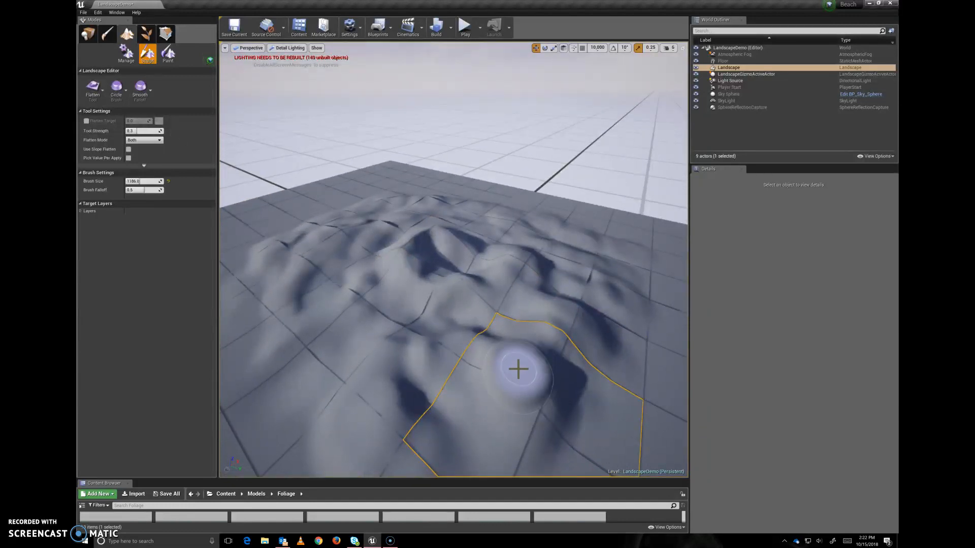
mouse_move(542, 401)
alt+mouse_down()
mouse_move(542, 360)
mouse_move(495, 345)
mouse_move(612, 367)
alt+mouse_up()
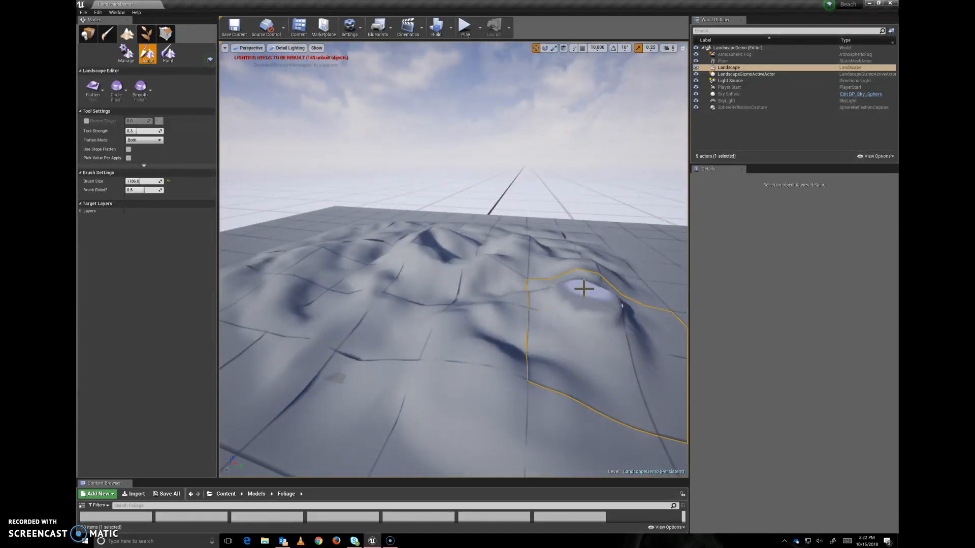
mouse_move(604, 320)
alt+mouse_down()
mouse_move(472, 284)
mouse_move(381, 306)
mouse_move(382, 298)
mouse_move(414, 341)
mouse_move(547, 346)
alt+mouse_up()
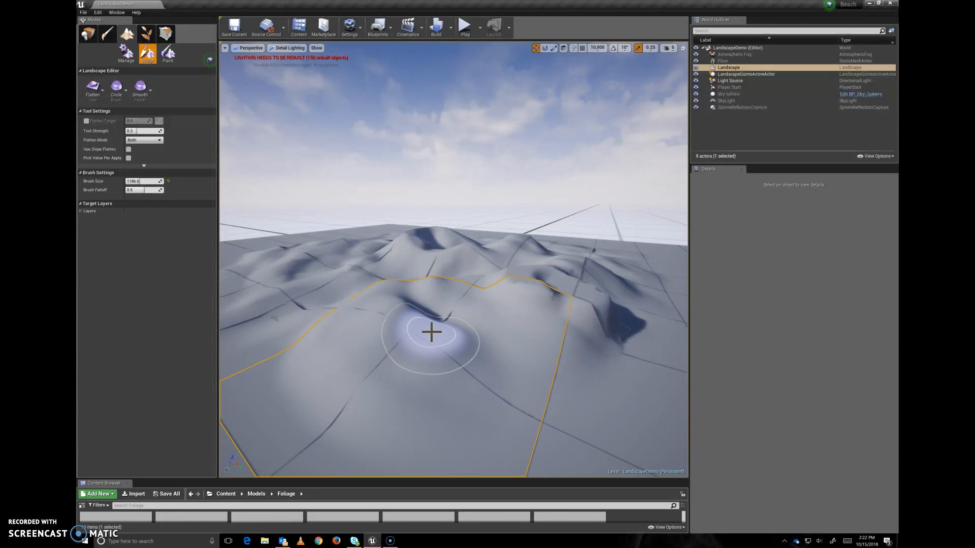
key(ctrl+z)
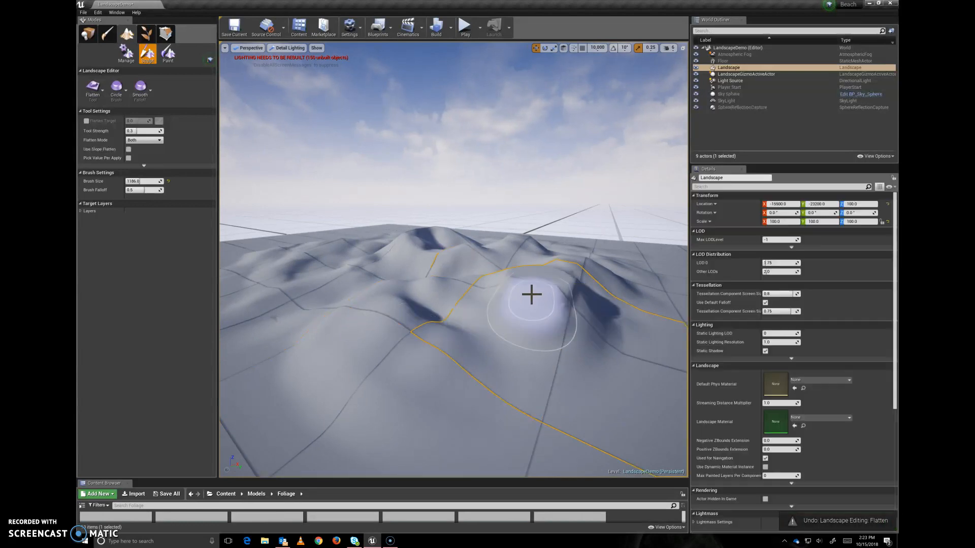
Examine the flattened hilltop and its steep sides from several low and high angles
mouse_move(525, 325)
alt+mouse_down()
mouse_move(546, 307)
mouse_move(627, 307)
mouse_move(571, 311)
alt+mouse_up()
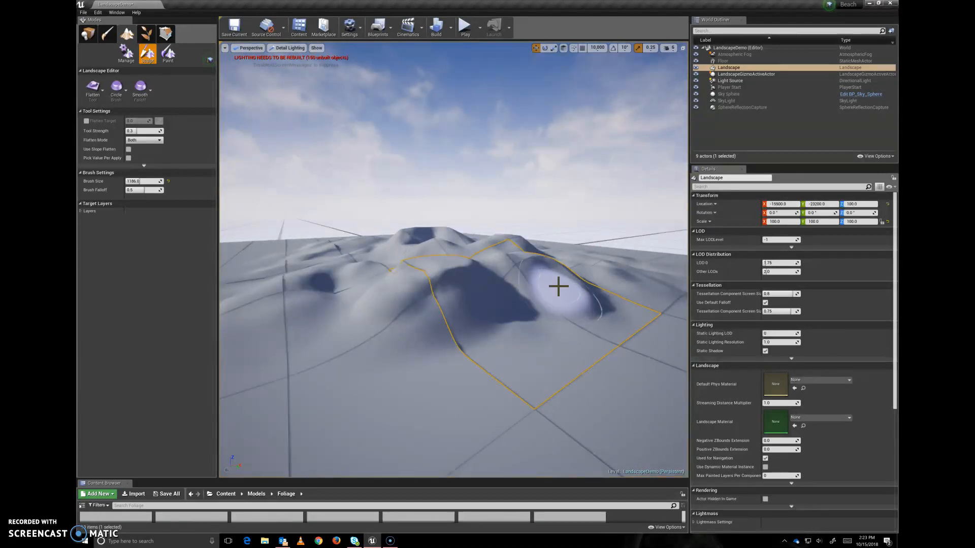
mouse_move(586, 298)
alt+mouse_down()
mouse_move(462, 298)
mouse_move(574, 303)
alt+mouse_up()
alt+drag(433, 309, 375, 308)
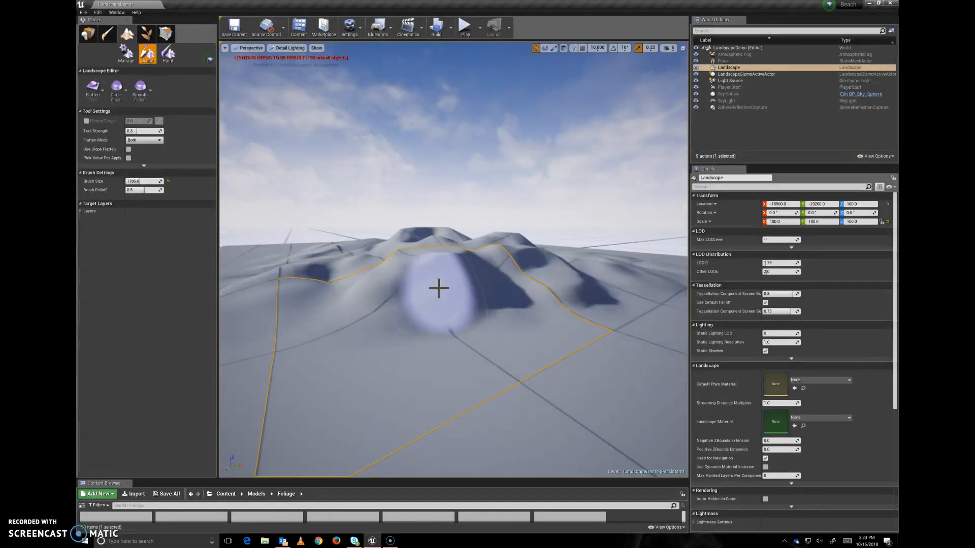
alt+drag(539, 269, 560, 270)
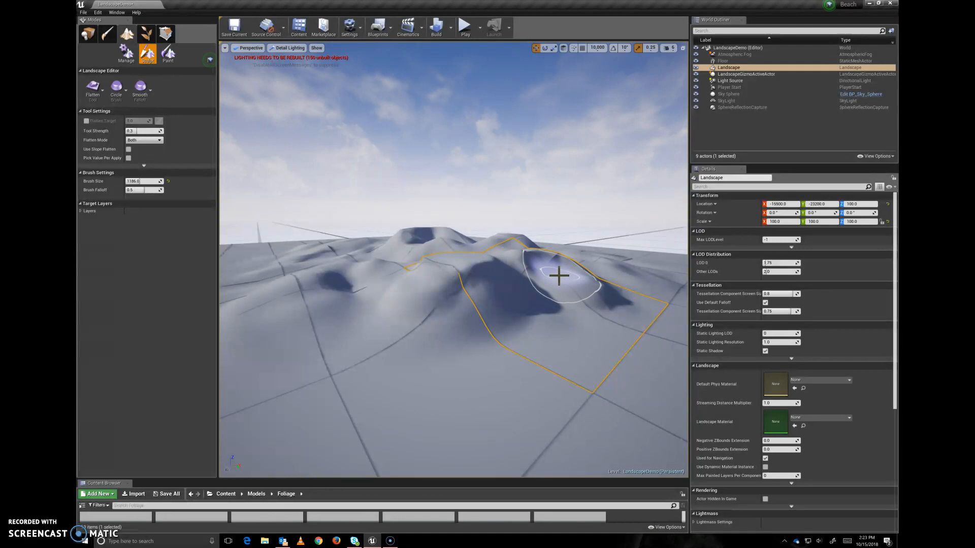
mouse_move(560, 306)
alt+mouse_down()
mouse_move(454, 306)
mouse_move(584, 307)
mouse_move(642, 353)
alt+mouse_up()
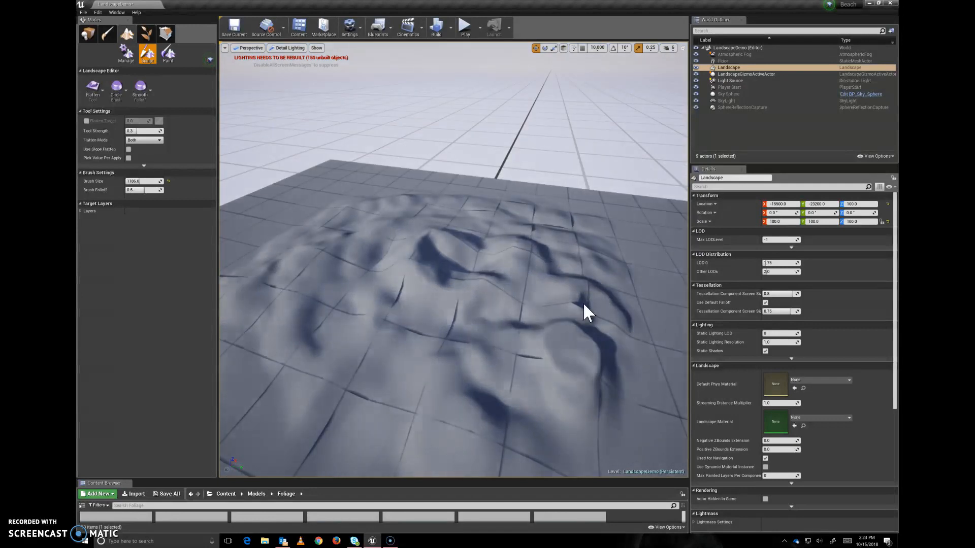
alt+drag(586, 312, 533, 284)
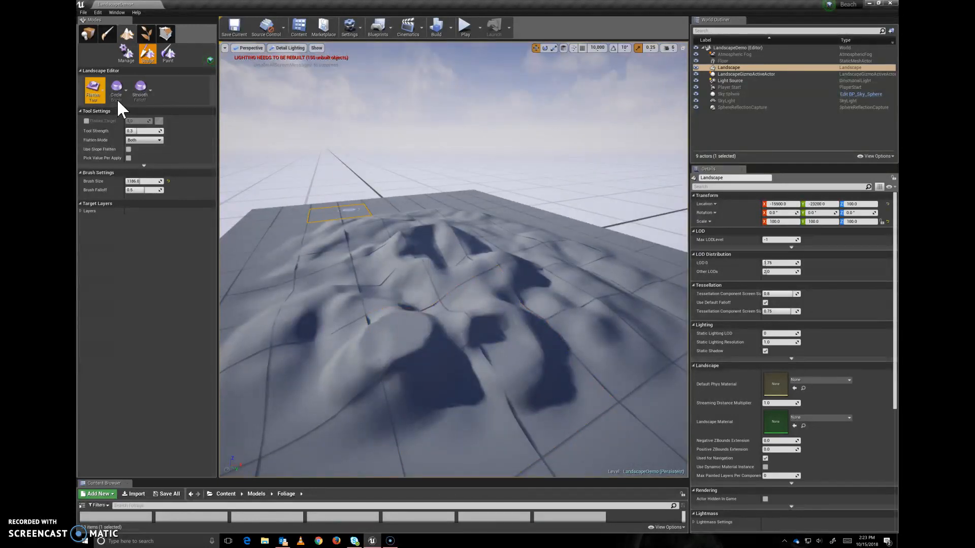
Switch to the Smooth tool at strength 0.3 and soften the hard edges around the flattened hill
click(96, 91)
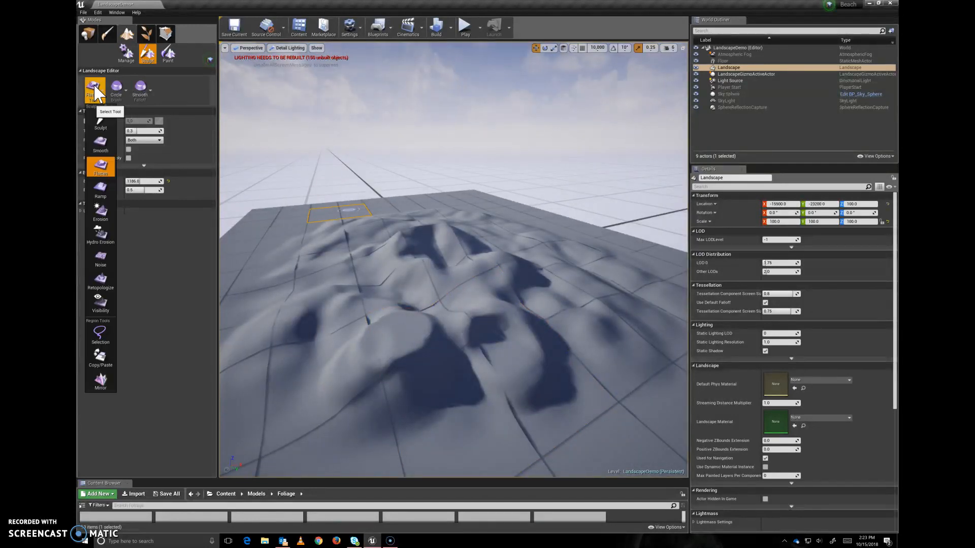
click(100, 142)
mouse_move(507, 364)
mouse_down()
mouse_move(505, 331)
mouse_move(486, 339)
mouse_move(527, 393)
mouse_move(495, 337)
mouse_up()
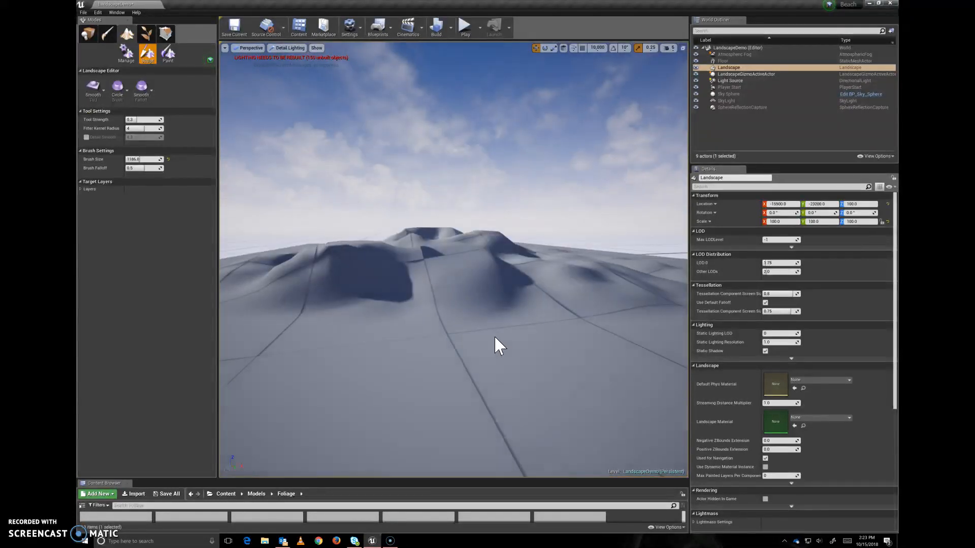
mouse_move(352, 320)
alt+mouse_down()
mouse_move(391, 366)
mouse_move(467, 378)
alt+mouse_up()
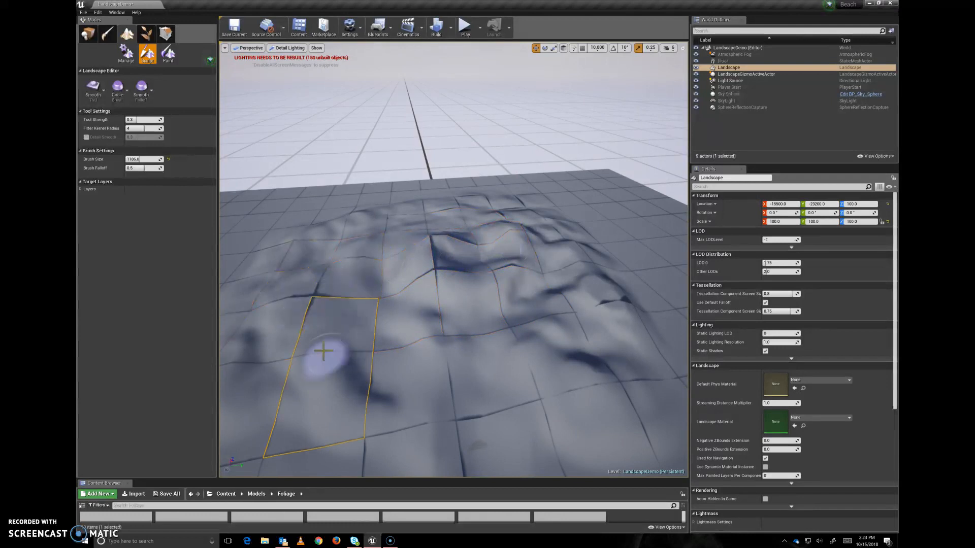
key(w)
mouse_move(517, 381)
right_down()
mouse_move(500, 325)
mouse_move(452, 320)
mouse_move(422, 330)
right_up()
mouse_move(570, 330)
alt+mouse_down()
mouse_move(500, 332)
mouse_move(466, 277)
alt+mouse_up()
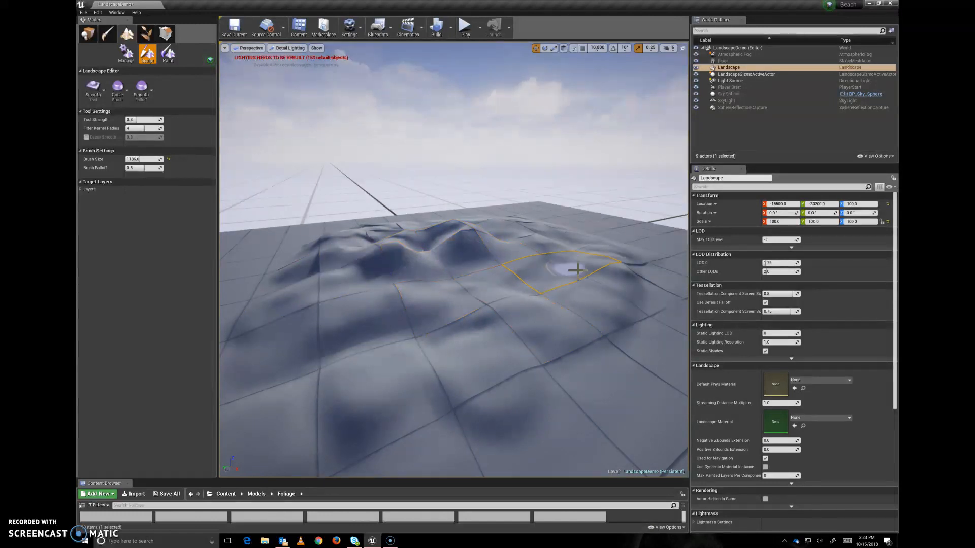
Smooth the remaining ridges and hollows on the near side of the landscape
mouse_move(398, 311)
alt+mouse_down()
mouse_move(446, 335)
mouse_move(482, 323)
mouse_move(431, 345)
mouse_move(452, 319)
mouse_move(452, 286)
alt+mouse_up()
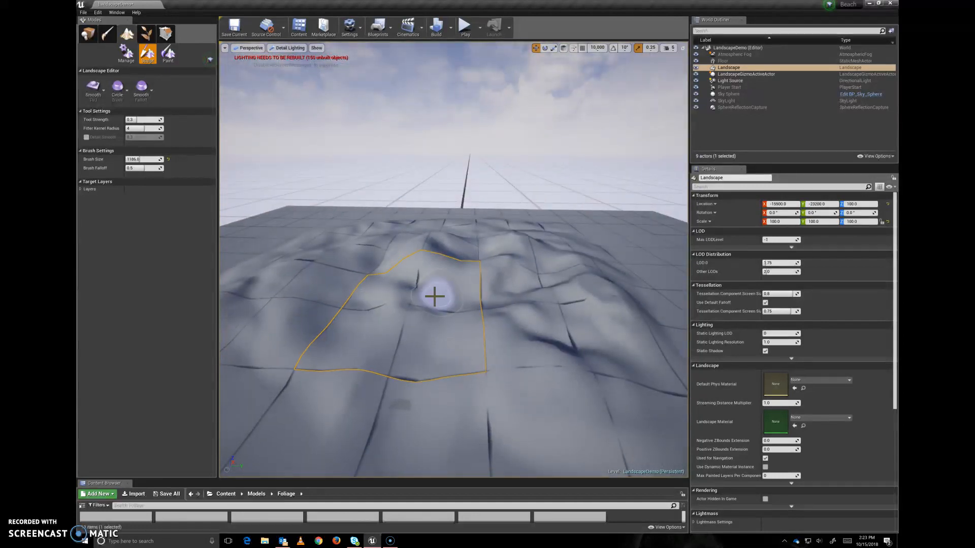
mouse_move(570, 363)
alt+mouse_down()
mouse_move(541, 351)
mouse_move(616, 359)
alt+mouse_up()
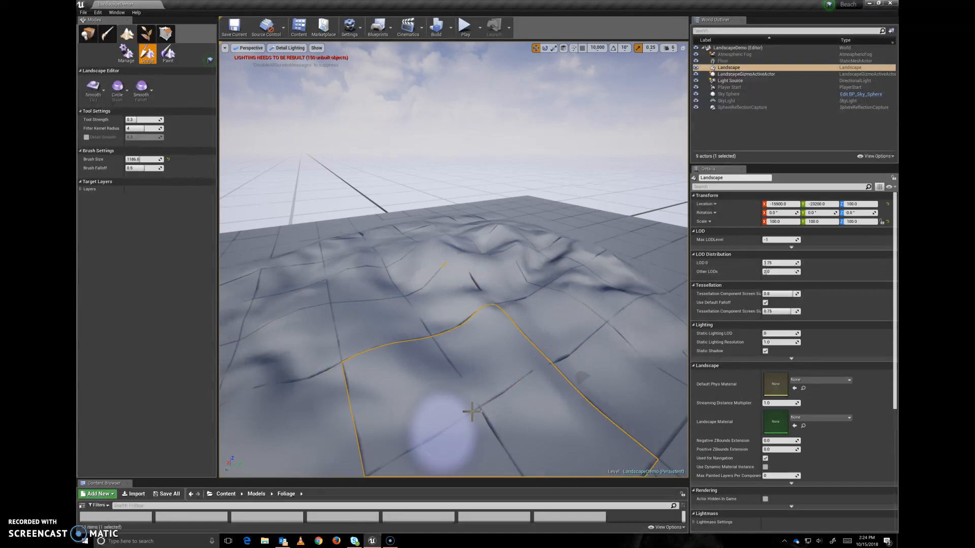
mouse_move(507, 398)
alt+mouse_down()
mouse_move(517, 375)
mouse_move(538, 394)
mouse_move(518, 345)
alt+mouse_up()
key(w)
right_drag(518, 345, 496, 338)
mouse_move(484, 268)
right_down()
mouse_move(486, 276)
mouse_move(484, 268)
right_up()
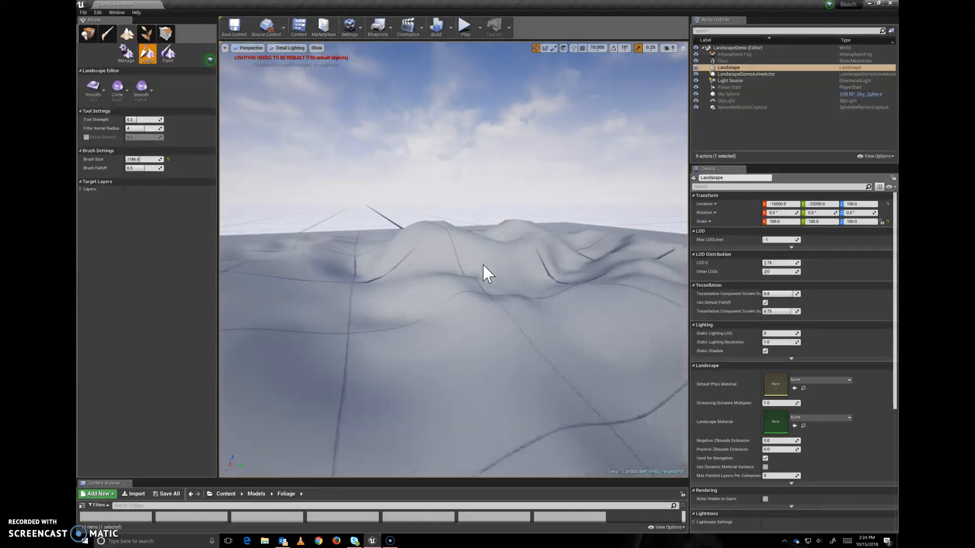
Choose the Noise tool and brush slight irregularities onto the smoothed slope in front of the hills
click(98, 95)
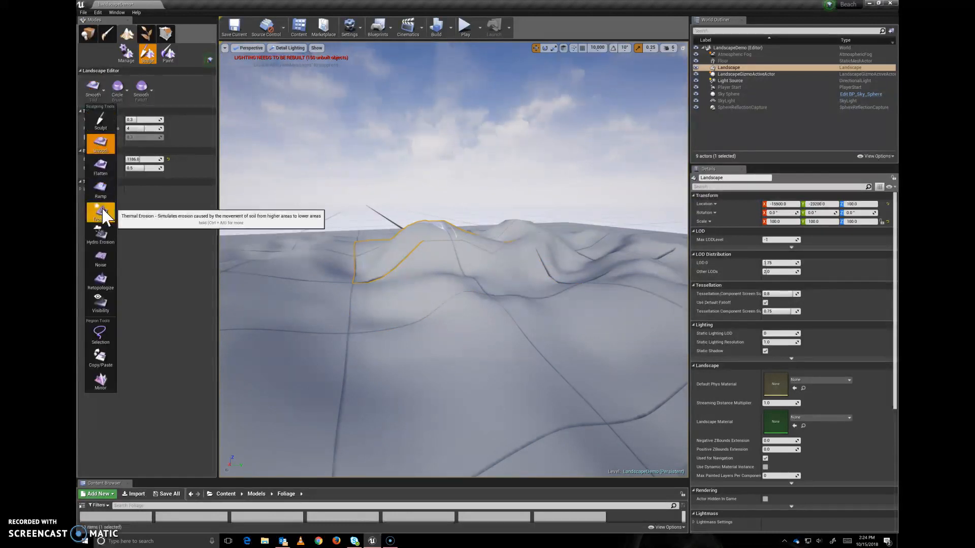
click(102, 256)
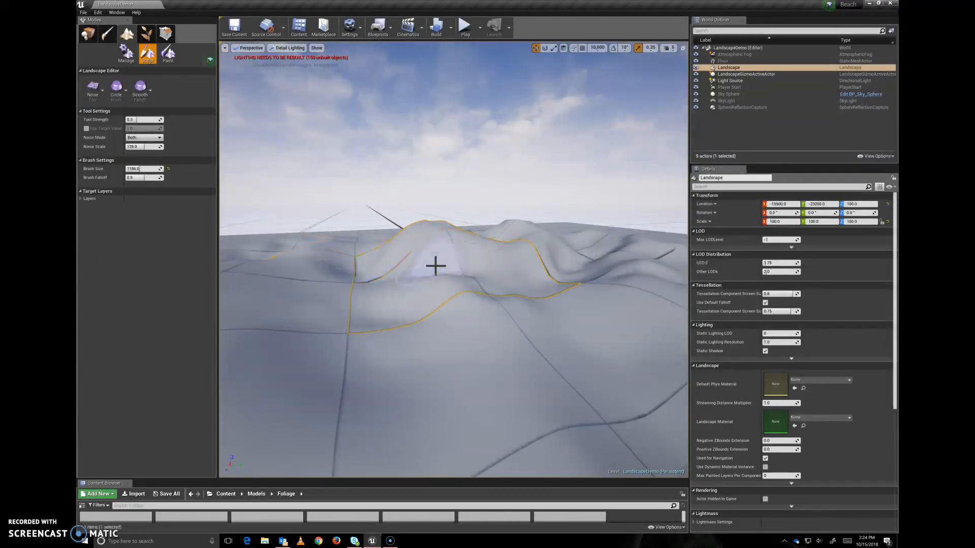
scroll(452, 257, down, 7)
mouse_move(446, 257)
right_down()
mouse_move(447, 300)
mouse_move(445, 262)
right_up()
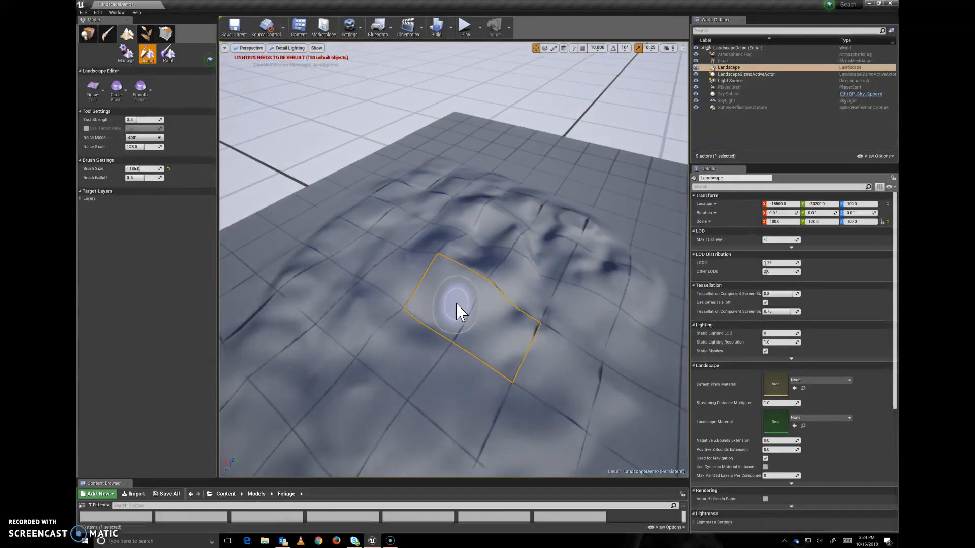
right_drag(474, 306, 463, 202)
mouse_move(426, 302)
right_down()
mouse_move(368, 278)
mouse_move(404, 299)
right_up()
key(w)
key(s)
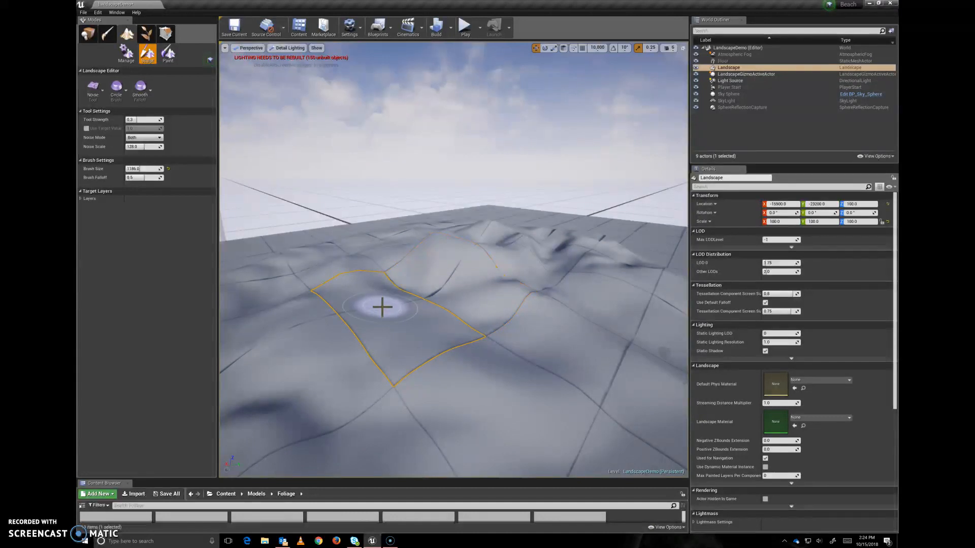
mouse_move(377, 310)
mouse_down()
mouse_move(455, 337)
mouse_move(387, 322)
mouse_move(308, 325)
mouse_up()
Adjust the Noise tool's strength and roughen more of the slopes around the central hill
key(w)
right_drag(307, 324, 310, 365)
key(s)
right_drag(448, 284, 448, 284)
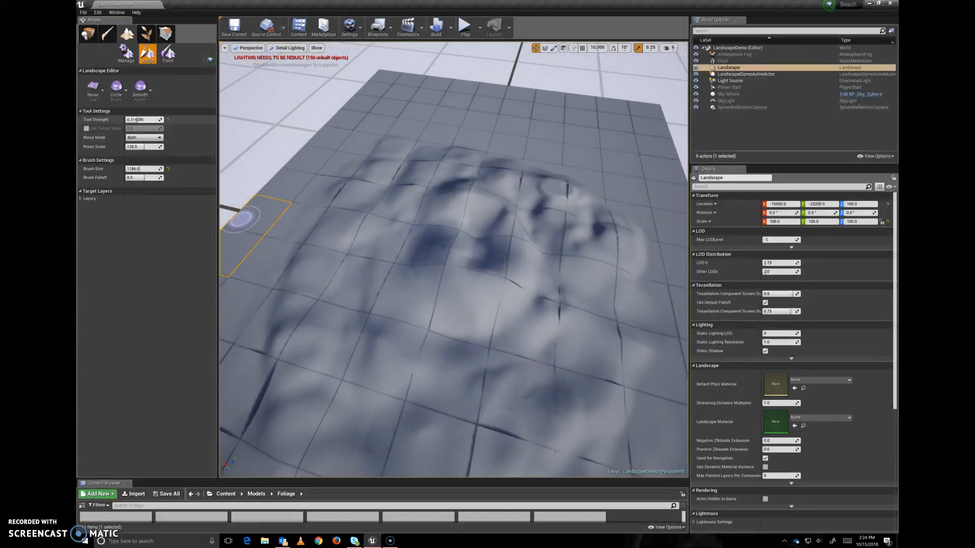
mouse_move(446, 256)
mouse_down()
mouse_move(468, 289)
mouse_move(411, 327)
mouse_move(487, 296)
mouse_move(472, 344)
mouse_move(485, 283)
mouse_up()
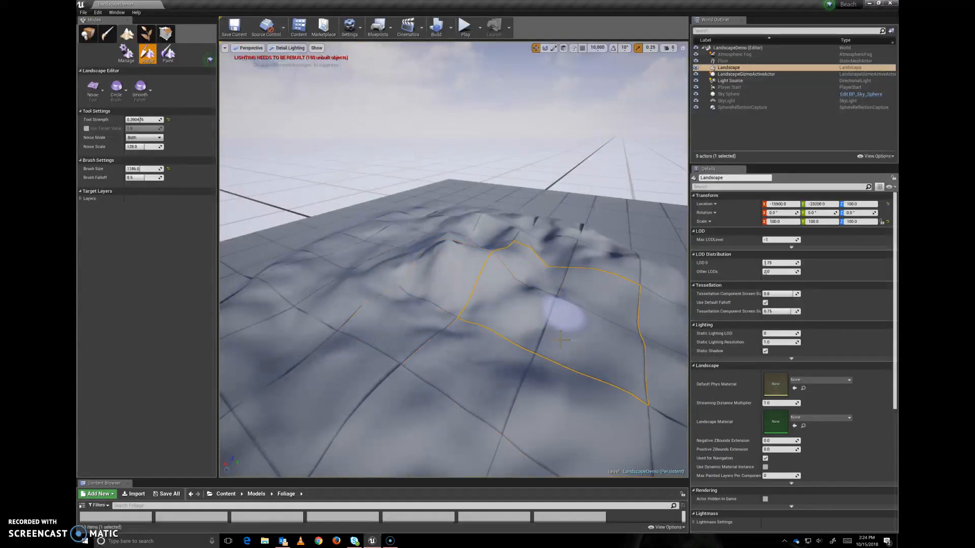
Add stronger noise to the near terrain with the tool strength at about 0.51 and the noise scale raised to about 175
mouse_move(459, 397)
alt+mouse_down()
mouse_move(456, 452)
mouse_move(459, 396)
alt+mouse_up()
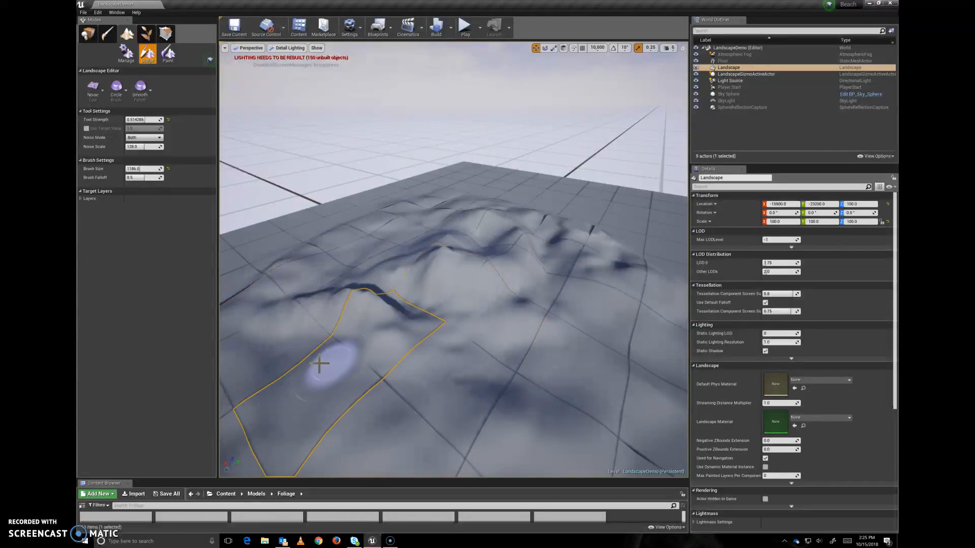
alt+drag(362, 359, 363, 326)
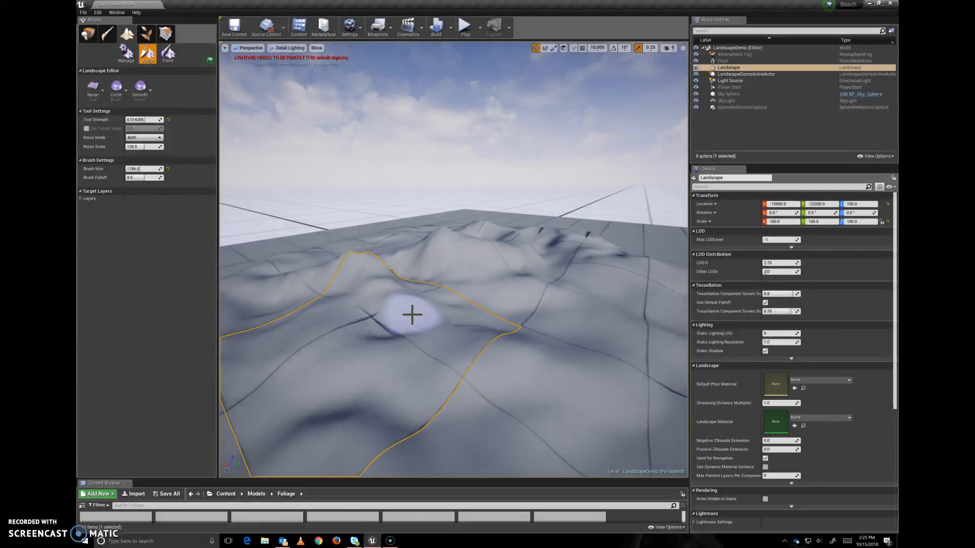
mouse_move(473, 323)
alt+mouse_down()
mouse_move(472, 301)
mouse_move(472, 313)
alt+mouse_up()
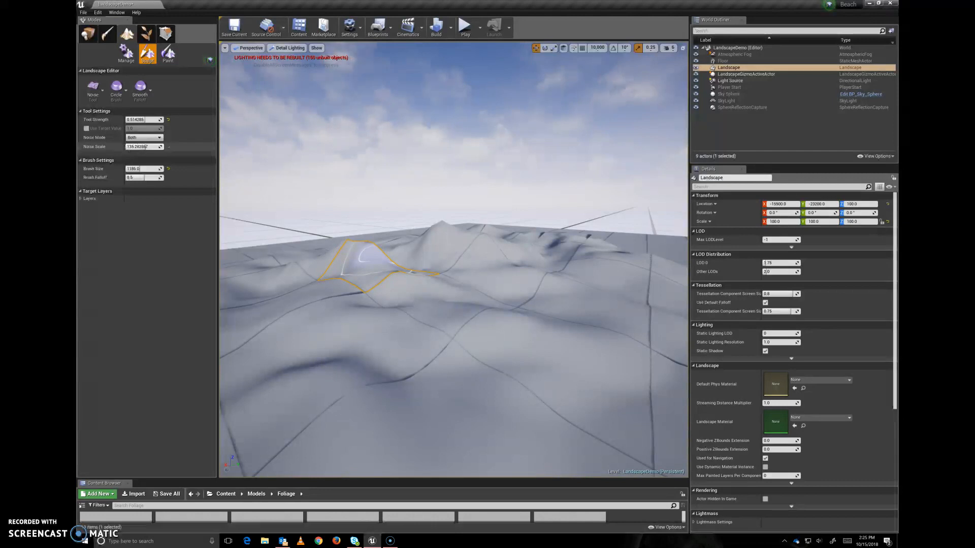
mouse_move(404, 316)
mouse_down()
mouse_move(459, 333)
mouse_move(606, 347)
mouse_up()
right_drag(606, 347, 574, 364)
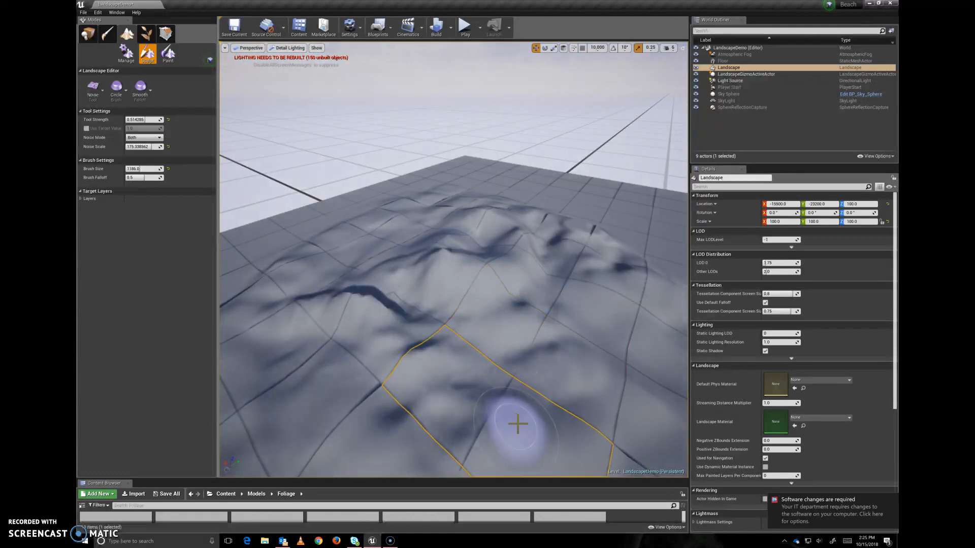
Raise the Noise tool's strength to about 0.80 and roughen the near ridge and the outer slope of the hills
drag(135, 121, 155, 121)
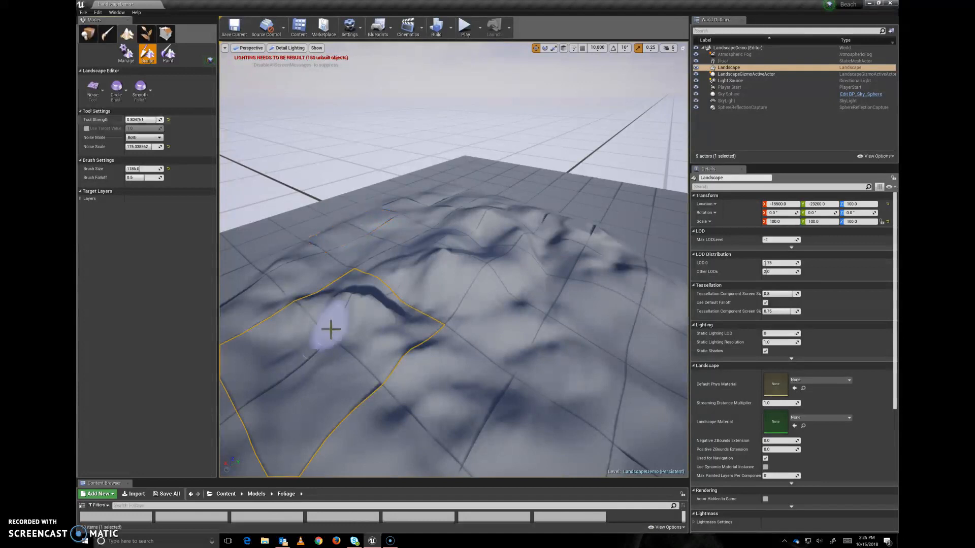
click(398, 377)
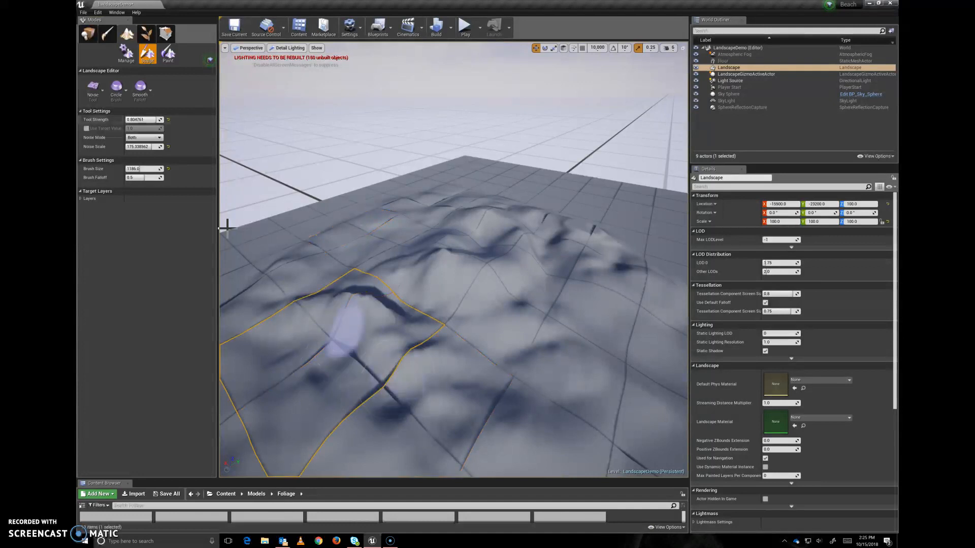
right_drag(573, 364, 585, 298)
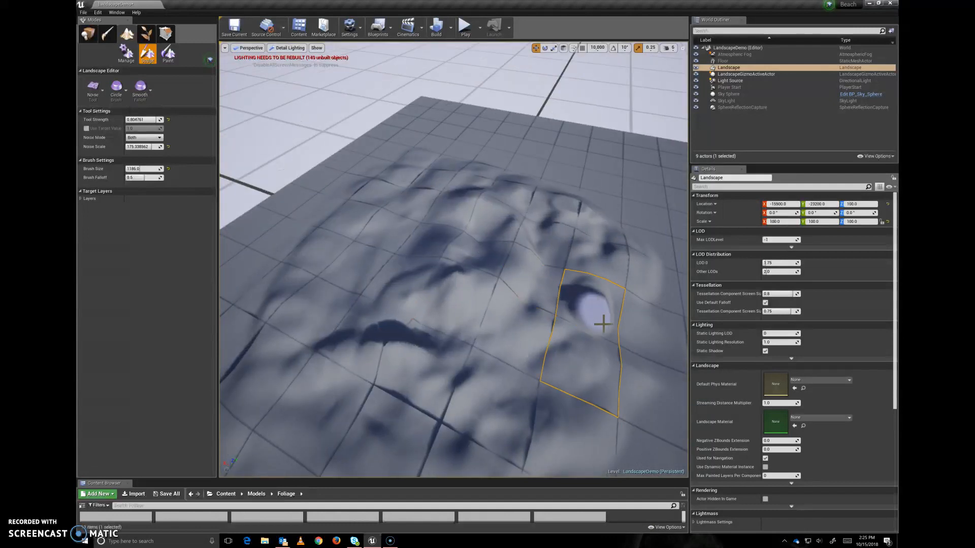
Try another strong Noise stroke across the near slope of the hills, then undo it
mouse_move(570, 370)
right_down()
mouse_move(568, 325)
mouse_move(563, 387)
right_up()
mouse_move(436, 277)
mouse_down()
mouse_move(441, 319)
mouse_move(483, 331)
mouse_move(596, 319)
mouse_up()
right_drag(622, 333, 583, 333)
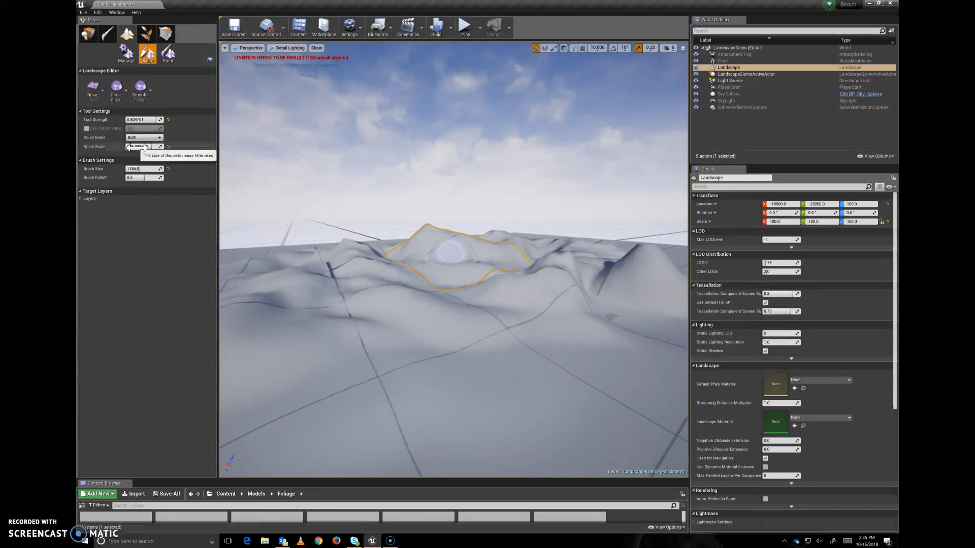
key(ctrl+z)
Lower the noise scale to about 39 and try Noise strokes over the smooth ground in front of the hills
drag(133, 147, 109, 148)
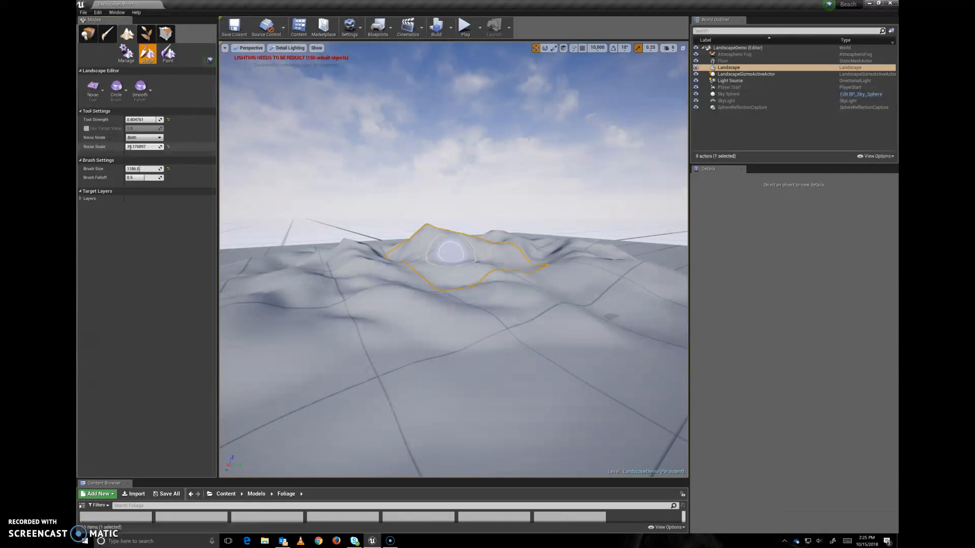
mouse_move(416, 320)
mouse_down()
mouse_move(475, 340)
mouse_move(566, 336)
mouse_up()
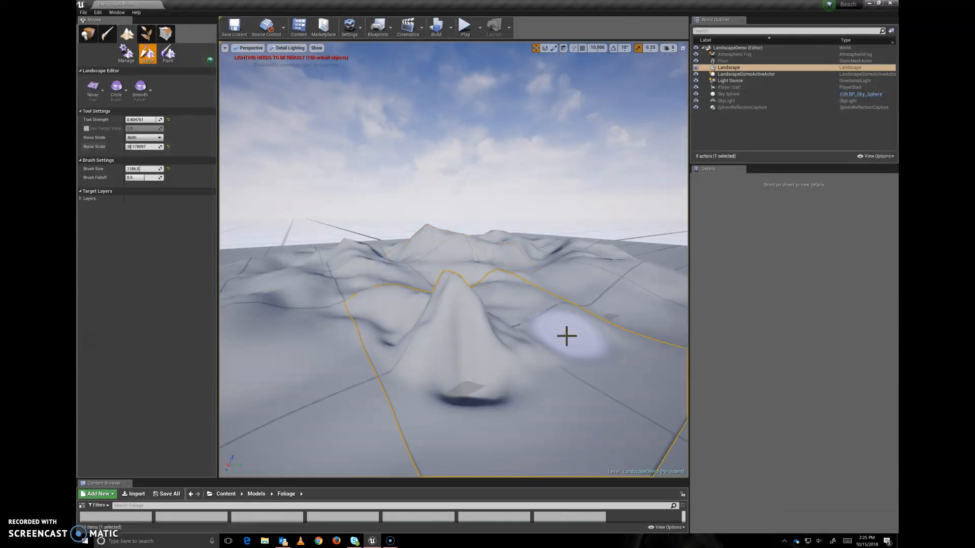
right_drag(566, 336, 550, 351)
mouse_move(350, 358)
mouse_down()
mouse_move(287, 333)
mouse_move(374, 334)
mouse_move(412, 317)
mouse_up()
right_drag(492, 413, 478, 416)
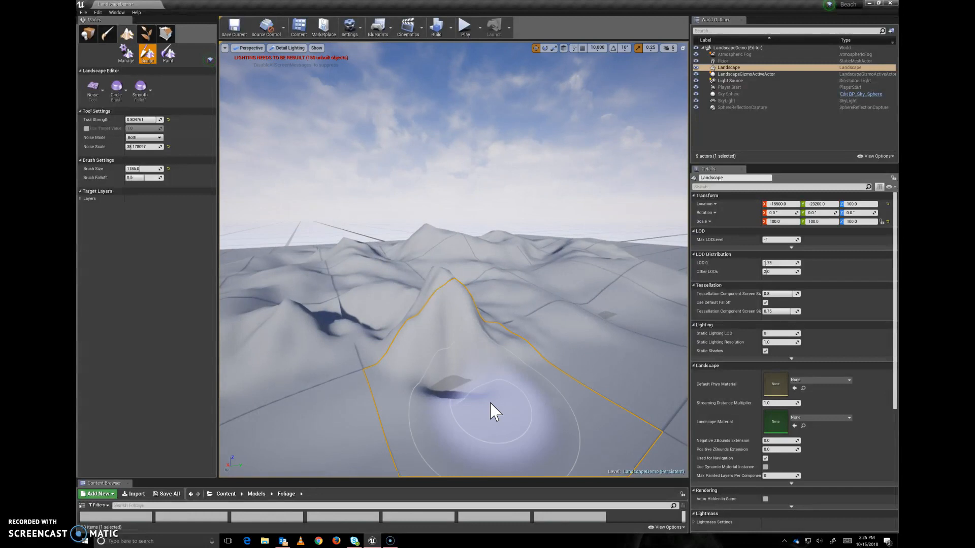
Undo the recent Noise strokes on the ground in front of the hills
key(ctrl+z)
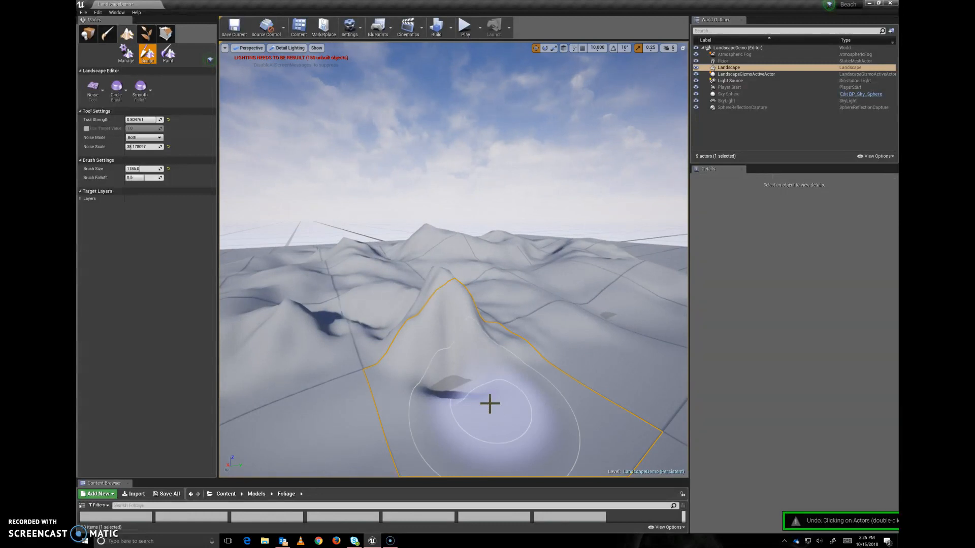
key(ctrl+z)
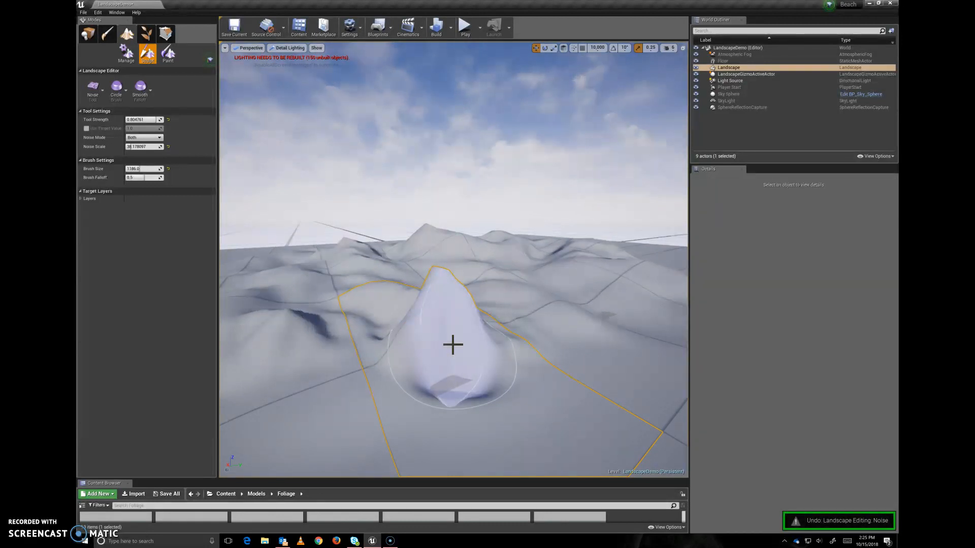
key(ctrl+z)
key(ctrl+z)
key(ctrl+z)
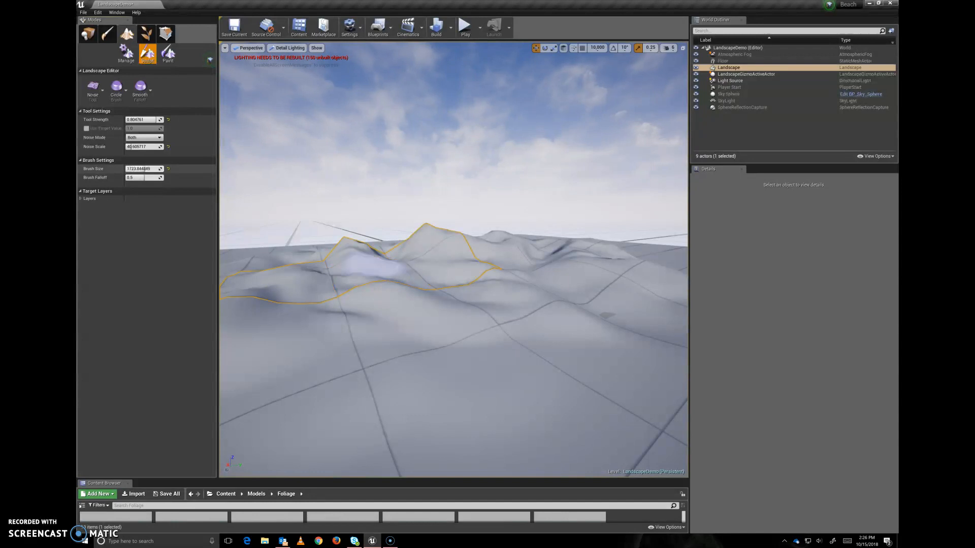
Enlarge the Noise tool's brush to about 2815 and brush noise across the ground in front of the hills
drag(145, 169, 153, 168)
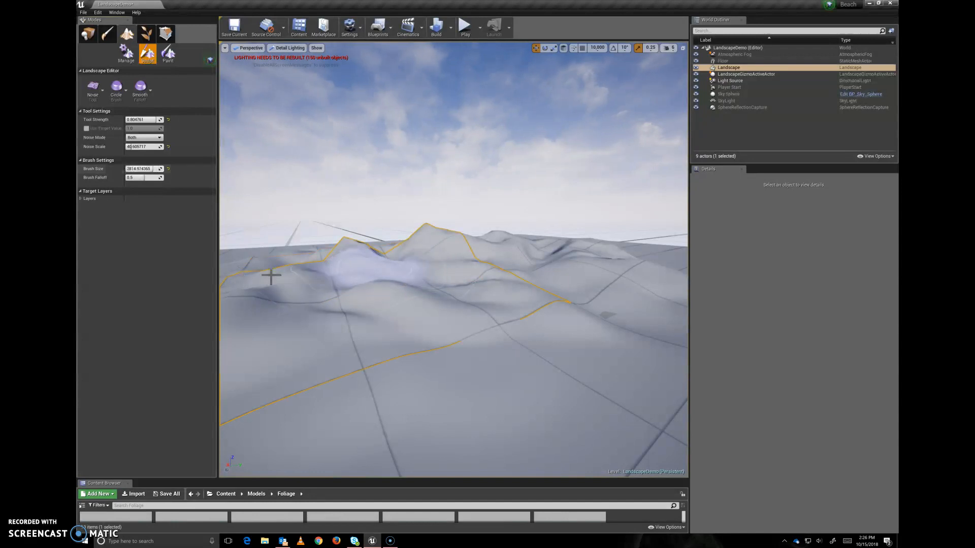
drag(410, 337, 560, 341)
right_drag(560, 339, 446, 390)
Choose the Sculpt tool and raise two round mounds on the flat ground near the landscape's corner, beside the hills
alt+right_drag(631, 333, 631, 376)
alt+drag(631, 333, 664, 431)
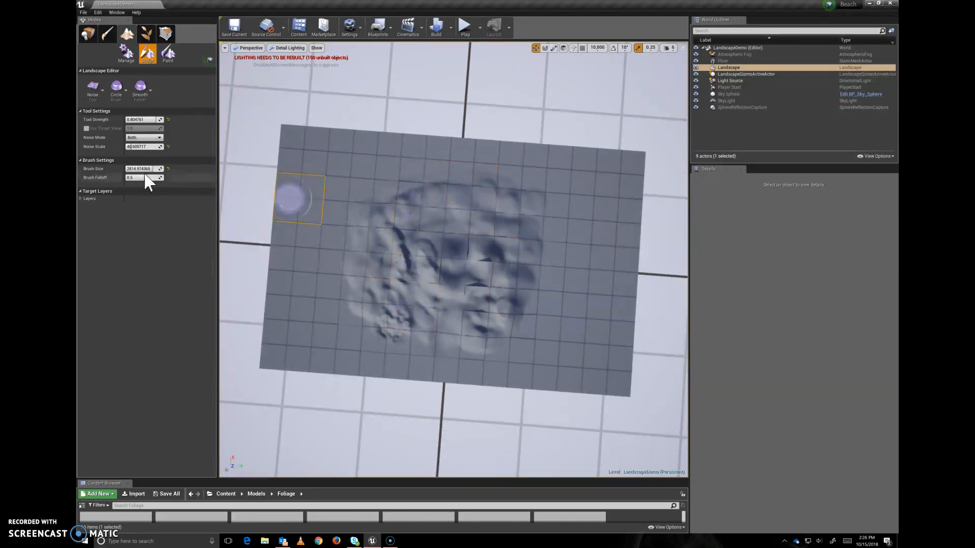
click(92, 93)
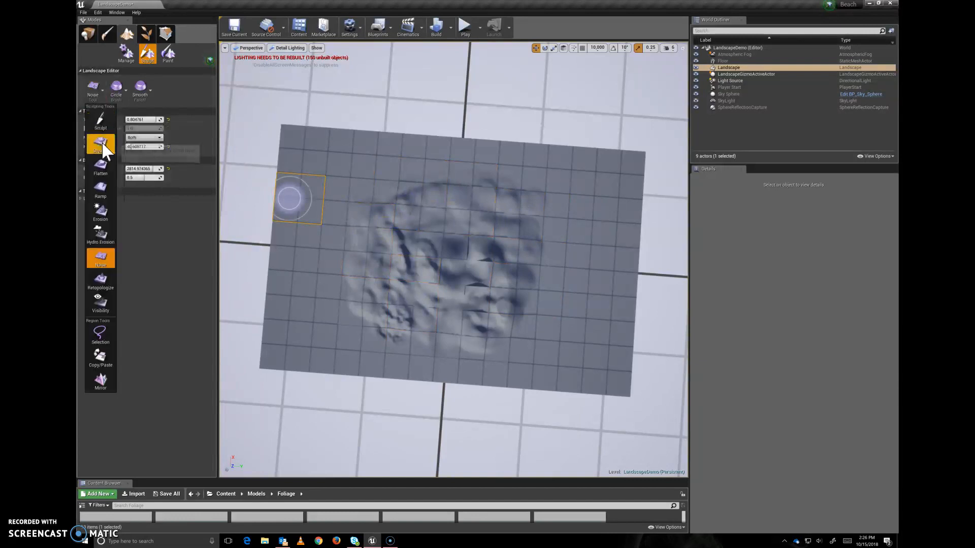
click(101, 123)
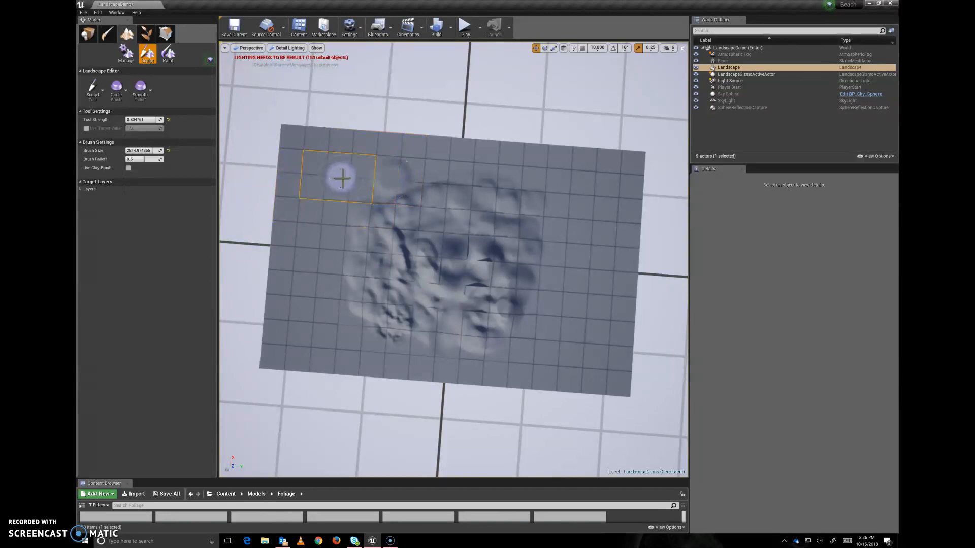
click(353, 178)
mouse_move(285, 207)
right_down()
mouse_move(223, 185)
mouse_move(220, 218)
mouse_move(361, 221)
mouse_move(363, 212)
right_up()
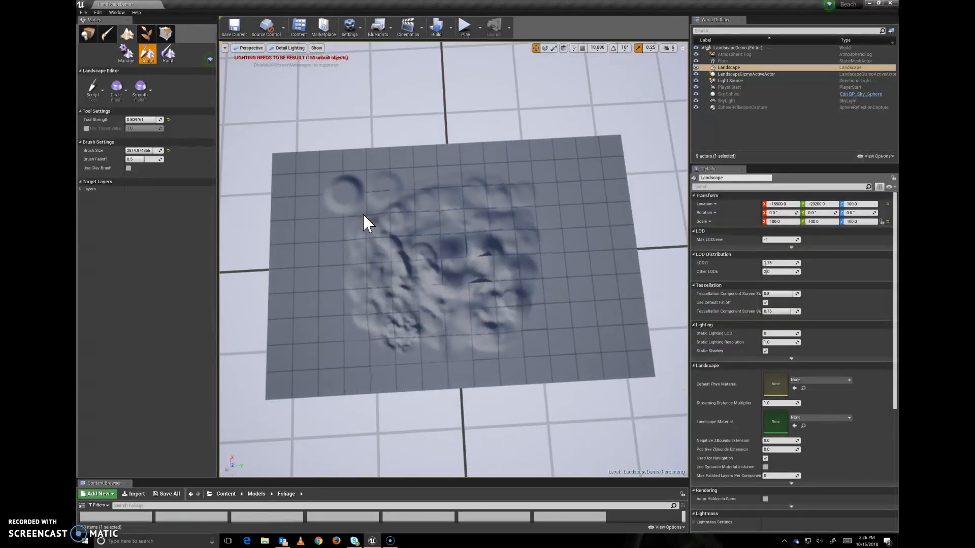
Return to the Noise tool and try separate noise patches on the flat ground around the hills for comparison
click(99, 93)
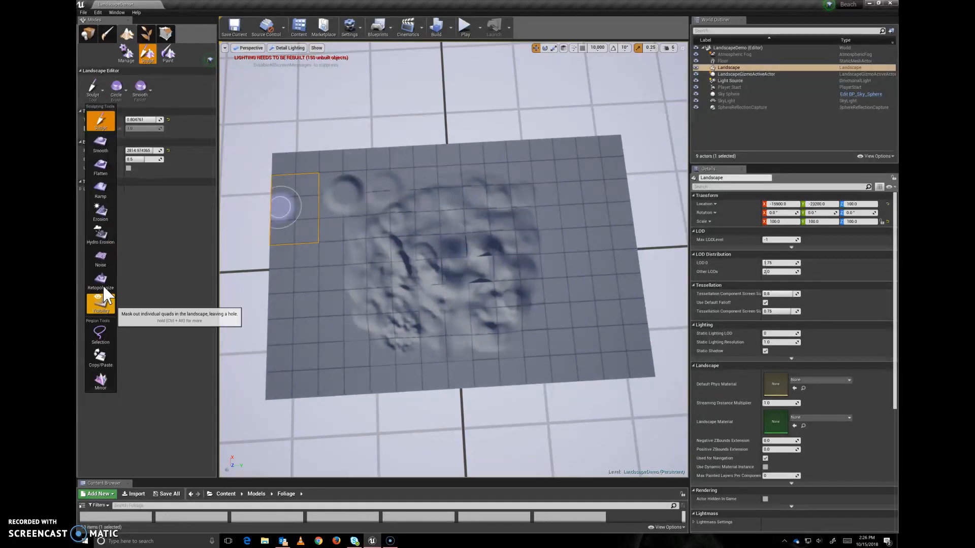
click(100, 256)
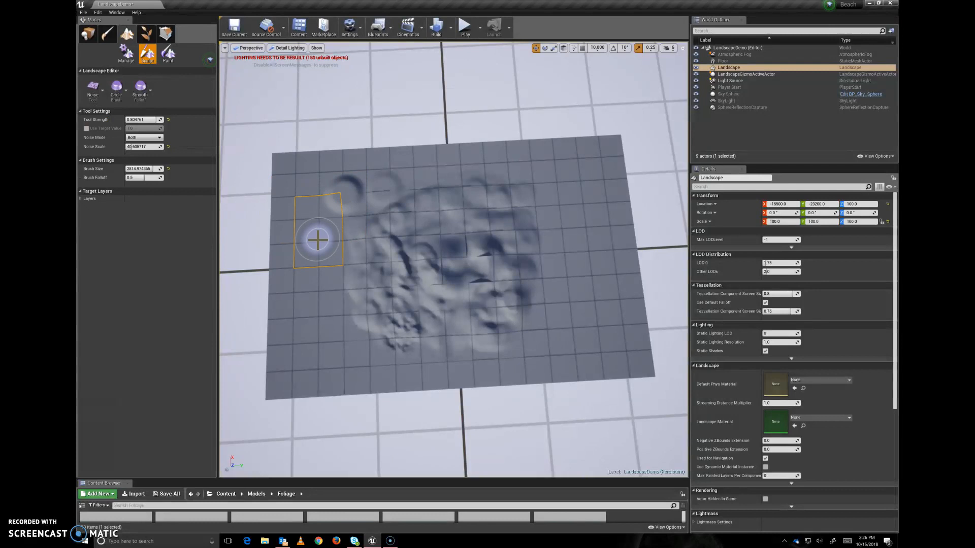
click(317, 239)
mouse_move(344, 289)
alt+mouse_down()
mouse_move(346, 219)
mouse_move(332, 284)
mouse_move(363, 215)
mouse_move(337, 254)
alt+mouse_up()
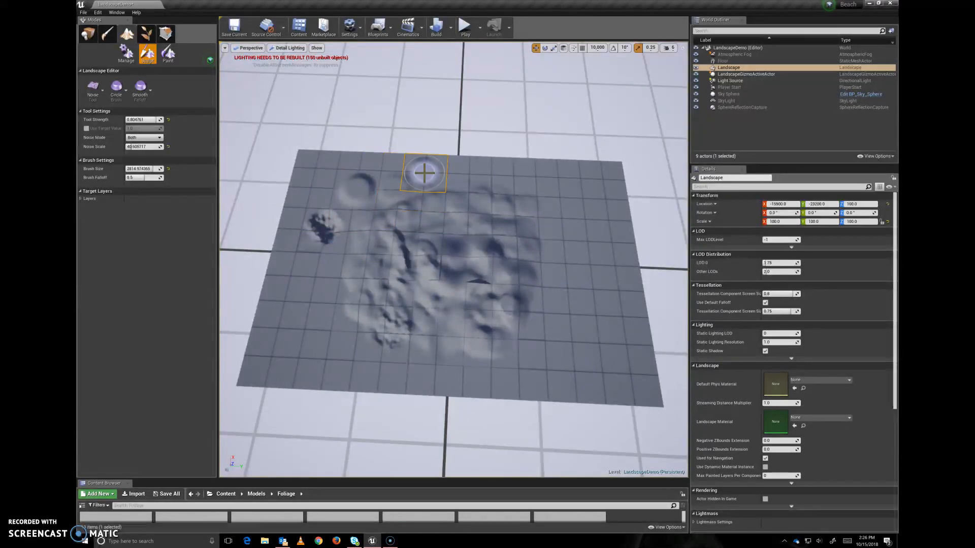
alt+drag(521, 185, 535, 203)
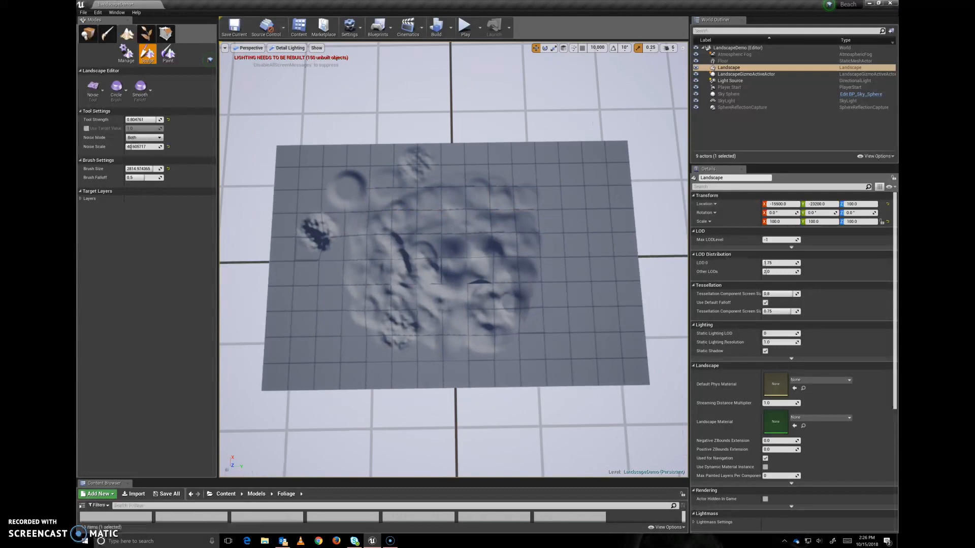
mouse_move(580, 177)
mouse_down()
mouse_move(559, 287)
mouse_move(564, 318)
mouse_up()
mouse_move(564, 318)
alt+mouse_down()
mouse_move(571, 254)
mouse_move(624, 219)
mouse_move(654, 231)
mouse_move(604, 238)
mouse_move(553, 267)
mouse_move(599, 303)
alt+mouse_up()
Undo the separate noise patches on the flat ground around the hills
key(ctrl+z)
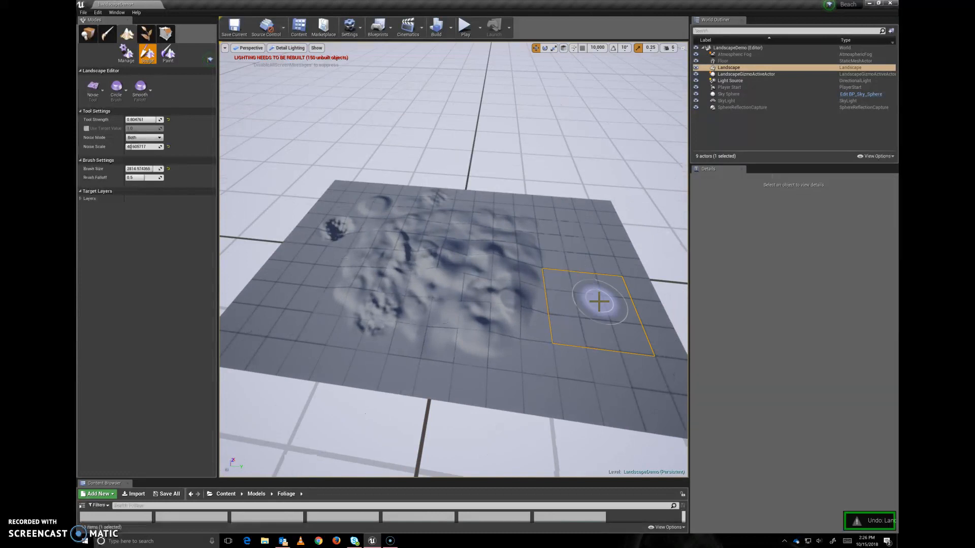
key(ctrl+z)
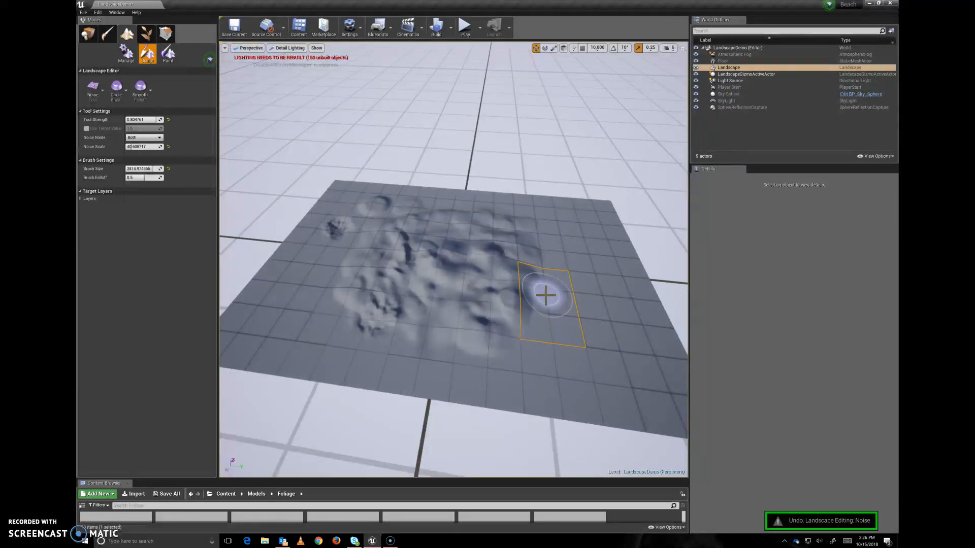
key(ctrl+z)
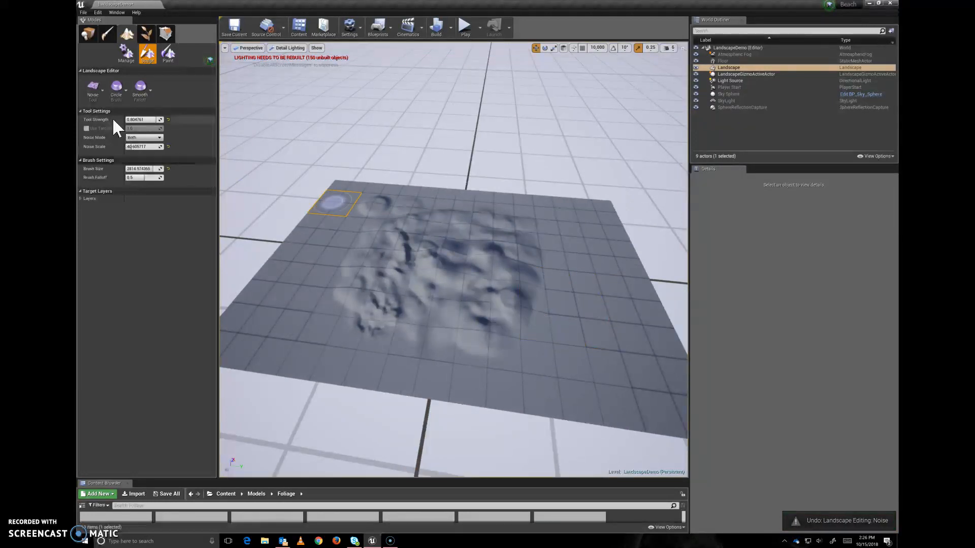
Reset the Noise tool's strength to its default of 0.3 and undo the last test stroke
mouse_move(133, 120)
mouse_down()
mouse_move(124, 120)
mouse_move(138, 119)
mouse_up()
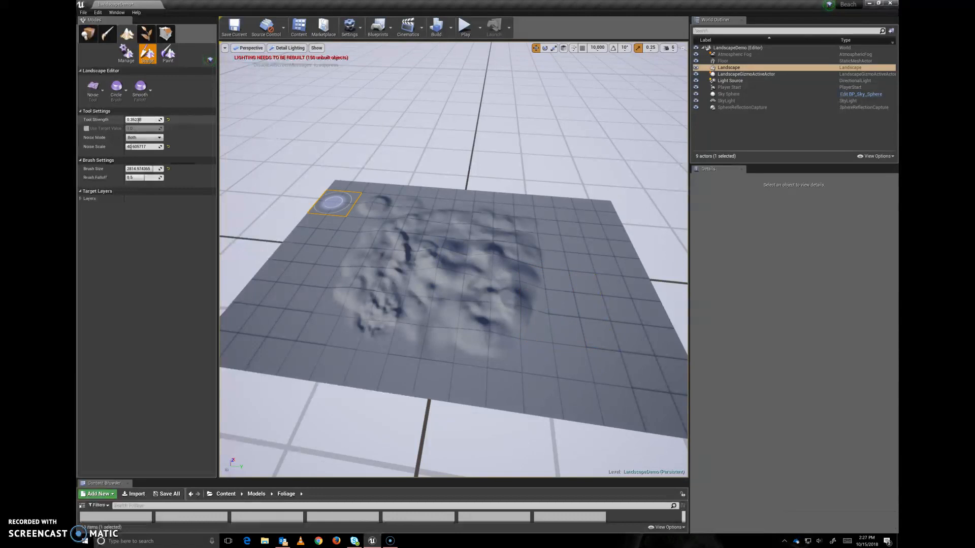
click(168, 119)
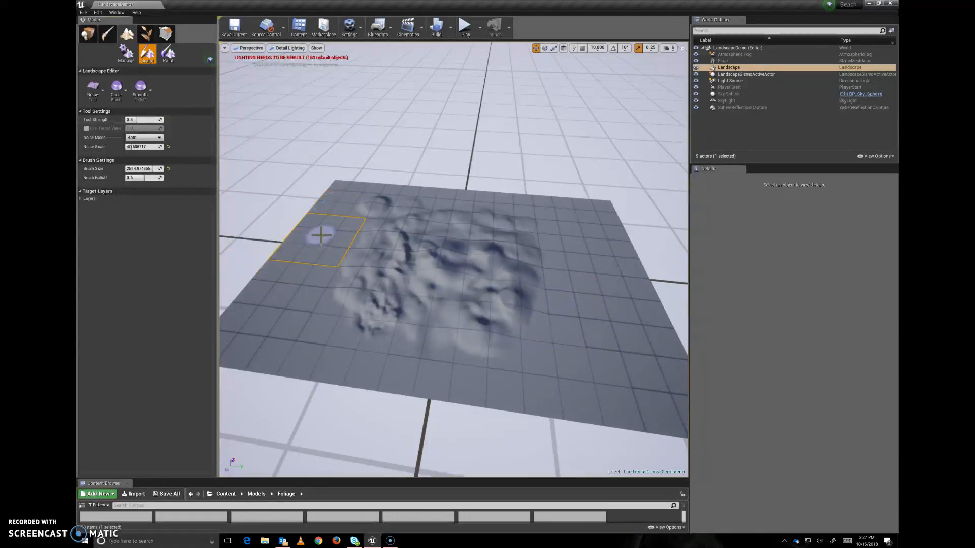
key(ctrl+z)
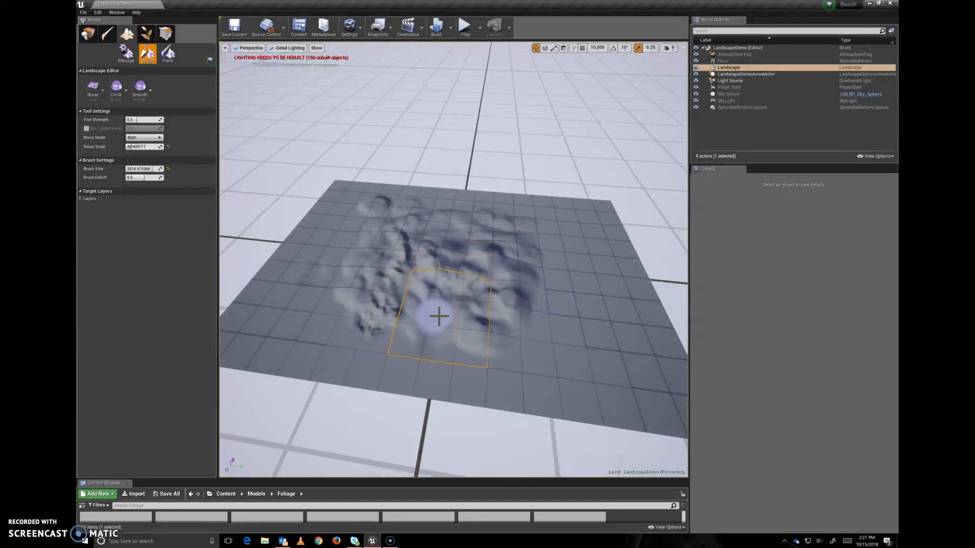
Reduce the Noise tool's brush size to about 612 for close work on the hills
alt+drag(468, 287, 516, 264)
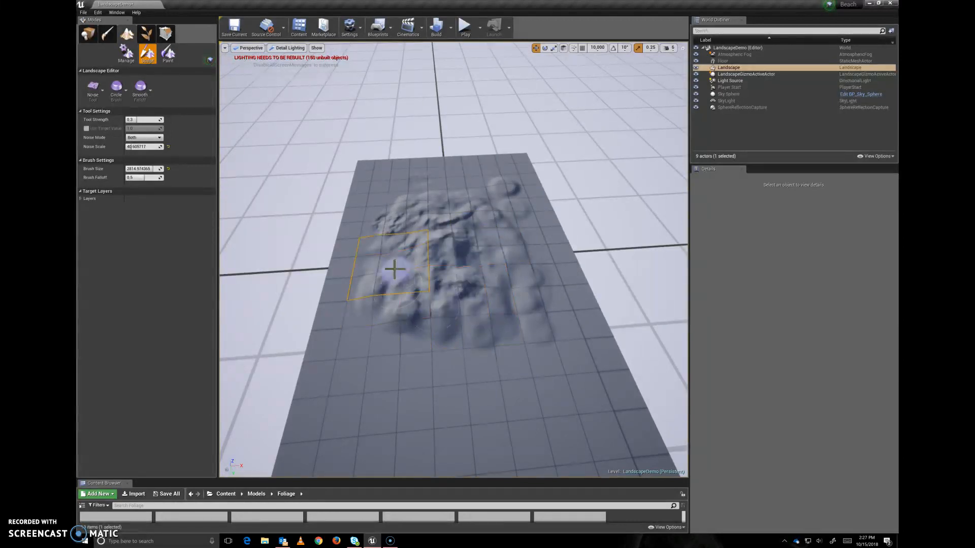
alt+drag(412, 269, 532, 211)
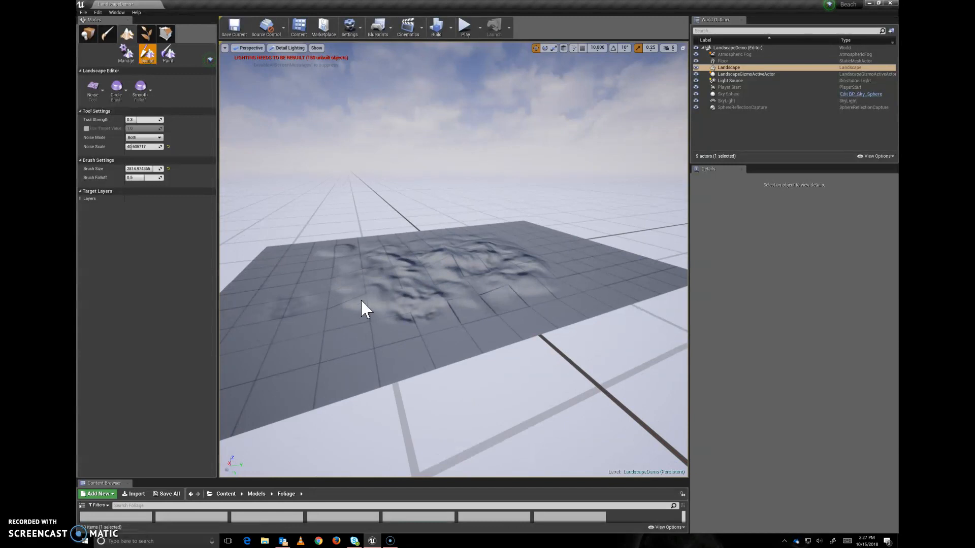
alt+right_drag(362, 296, 427, 288)
drag(347, 285, 370, 243)
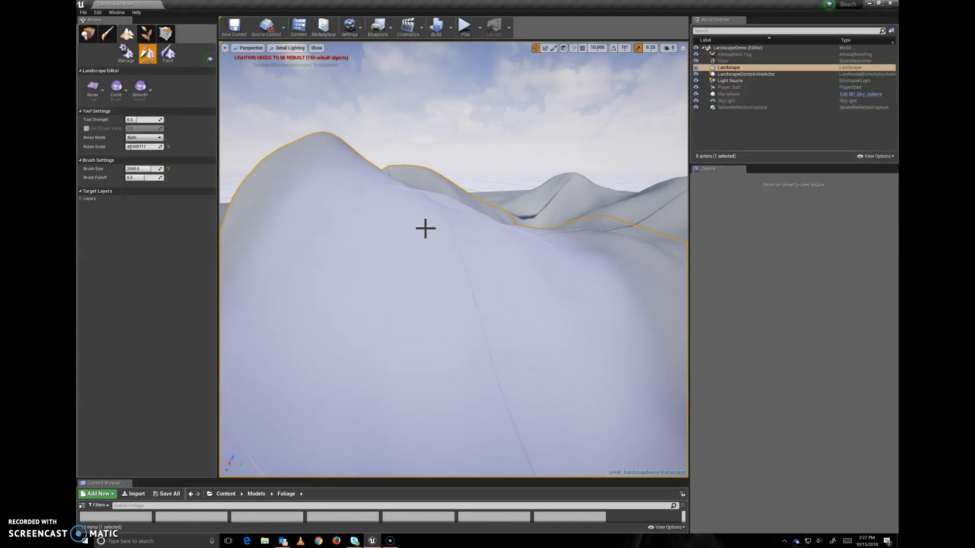
key(bracketleft)
key(bracketleft)
key(bracketleft)
key(bracketleft)
key(bracketleft)
key(bracketleft)
key(bracketleft)
key(bracketleft)
key(bracketleft)
key(bracketleft)
key(bracketleft)
key(bracketleft)
key(bracketleft)
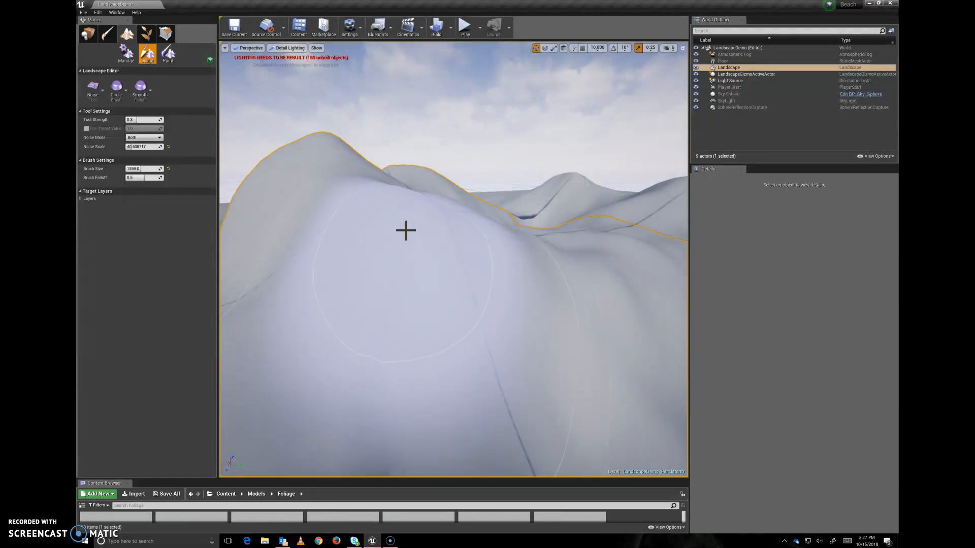
key(bracketright)
key(bracketright)
key(bracketright)
key(bracketright)
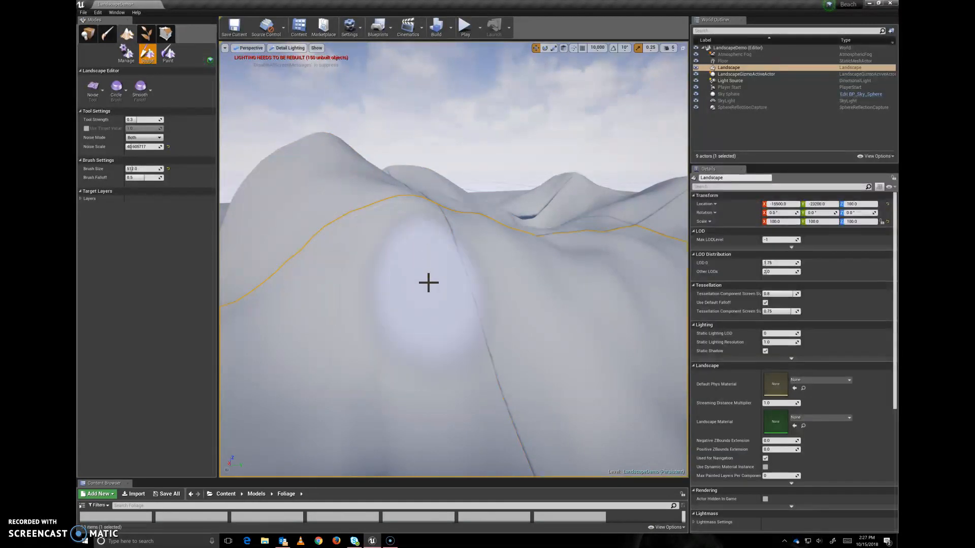
Brush light noise across the ridge and the slopes of the near hills
mouse_move(518, 287)
mouse_down()
mouse_move(459, 297)
mouse_move(440, 293)
mouse_move(449, 279)
mouse_move(474, 290)
mouse_move(375, 282)
mouse_up()
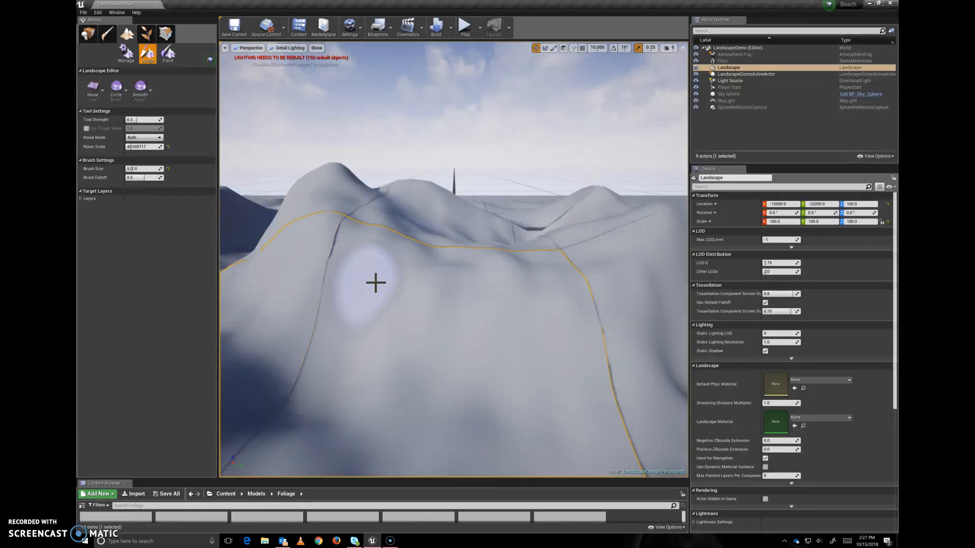
mouse_move(553, 322)
right_down()
mouse_move(436, 320)
mouse_move(516, 265)
right_up()
mouse_move(516, 266)
mouse_down()
mouse_move(411, 229)
mouse_move(358, 230)
mouse_move(254, 268)
mouse_move(361, 263)
mouse_move(276, 272)
mouse_move(224, 241)
mouse_up()
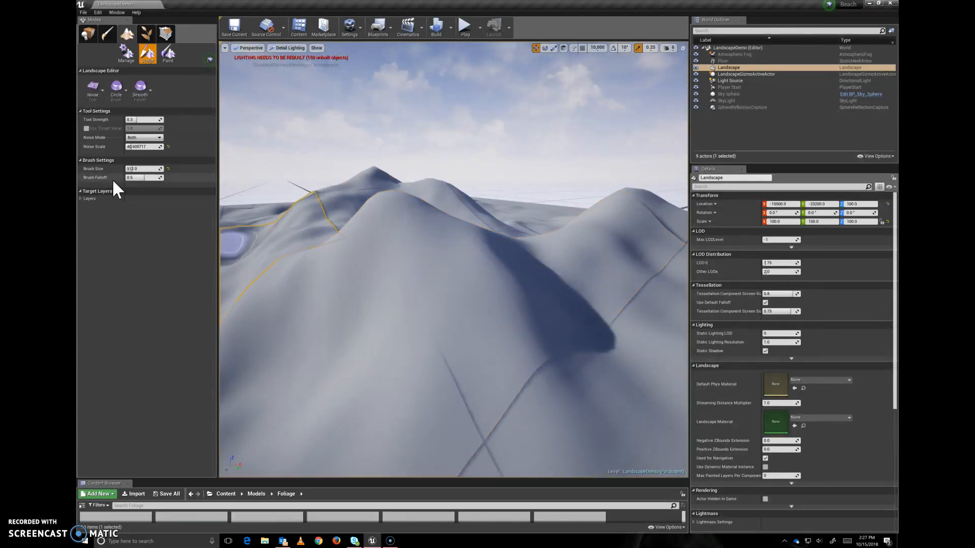
Raise the noise scale to about 113 and brush broader irregularities over the hill's peak and slopes
drag(133, 147, 152, 147)
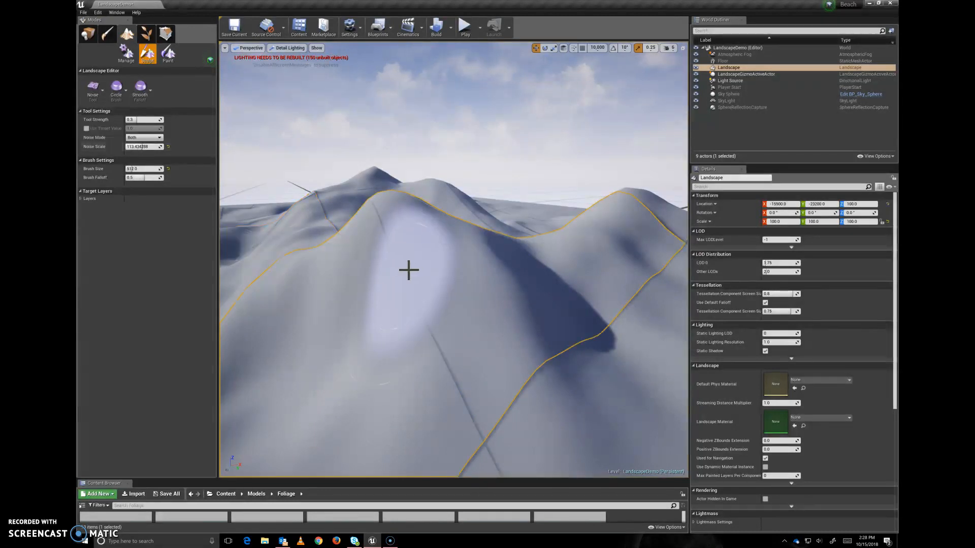
scroll(456, 287, down, 3)
mouse_move(513, 381)
alt+mouse_down()
mouse_move(345, 376)
mouse_move(506, 300)
mouse_move(512, 355)
mouse_move(505, 307)
alt+mouse_up()
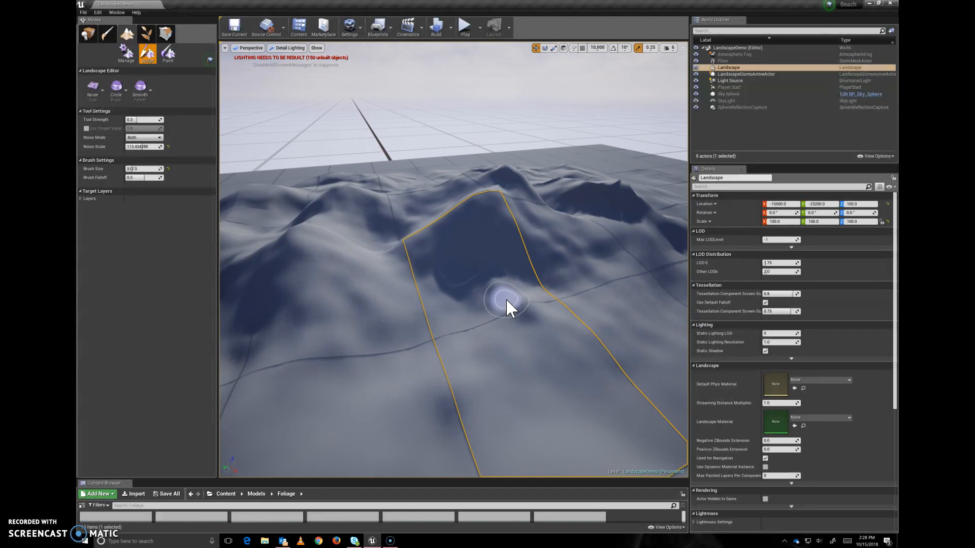
scroll(492, 226, down, 2)
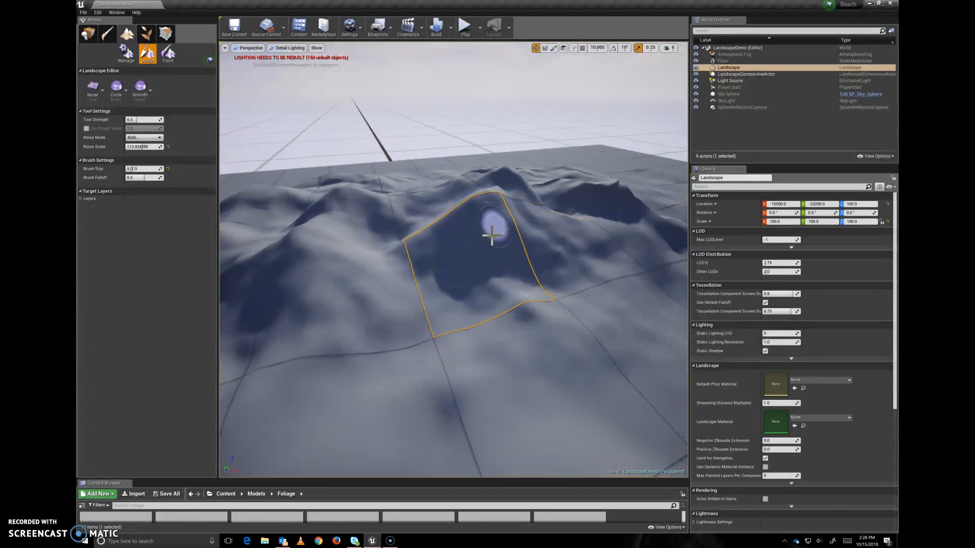
scroll(485, 250, down, 2)
mouse_move(483, 268)
alt+mouse_down()
mouse_move(508, 305)
mouse_move(522, 274)
mouse_move(541, 343)
mouse_move(533, 254)
mouse_move(472, 252)
mouse_move(538, 292)
mouse_move(530, 345)
mouse_move(528, 307)
alt+mouse_up()
key(s)
key(w)
key(w)
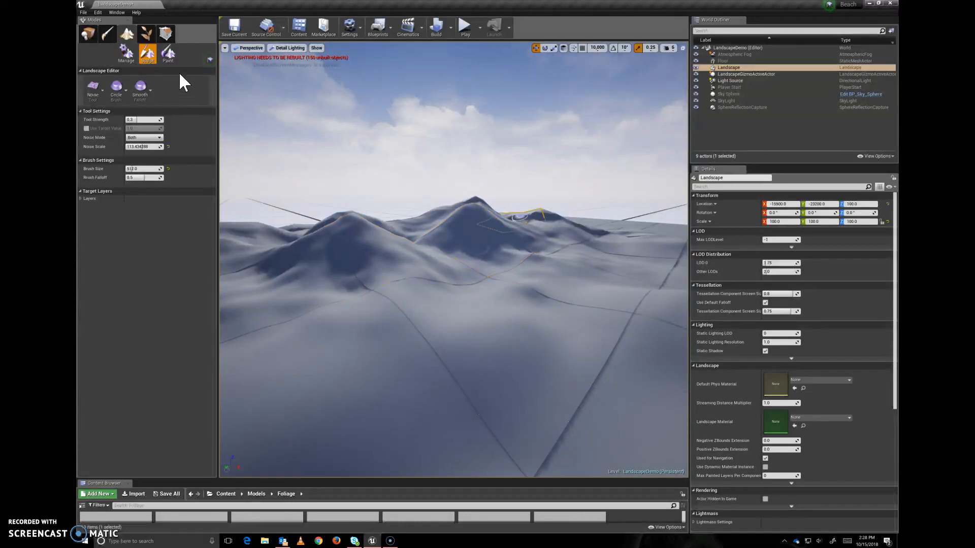
Look at the landscape editor's Paint and Manage modes and return to Sculpt mode
click(171, 58)
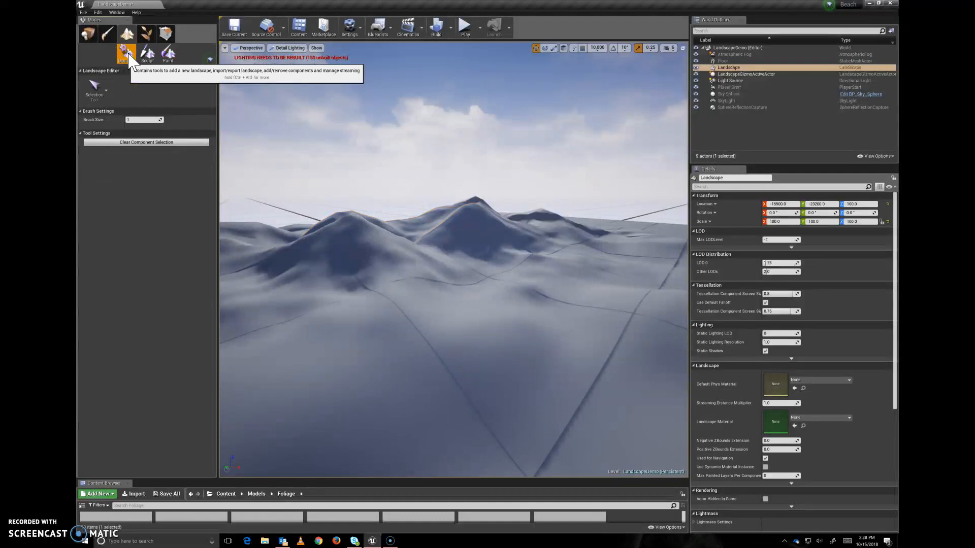
click(147, 55)
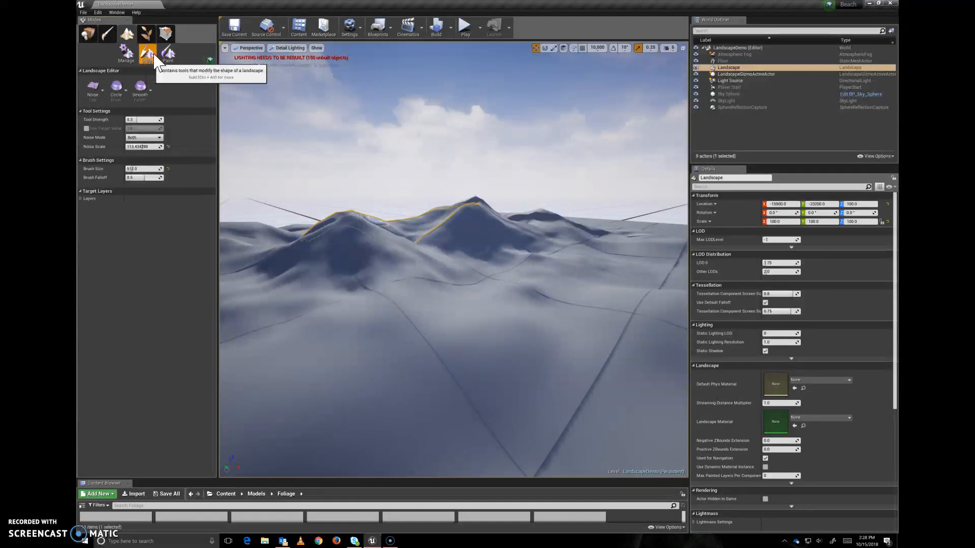